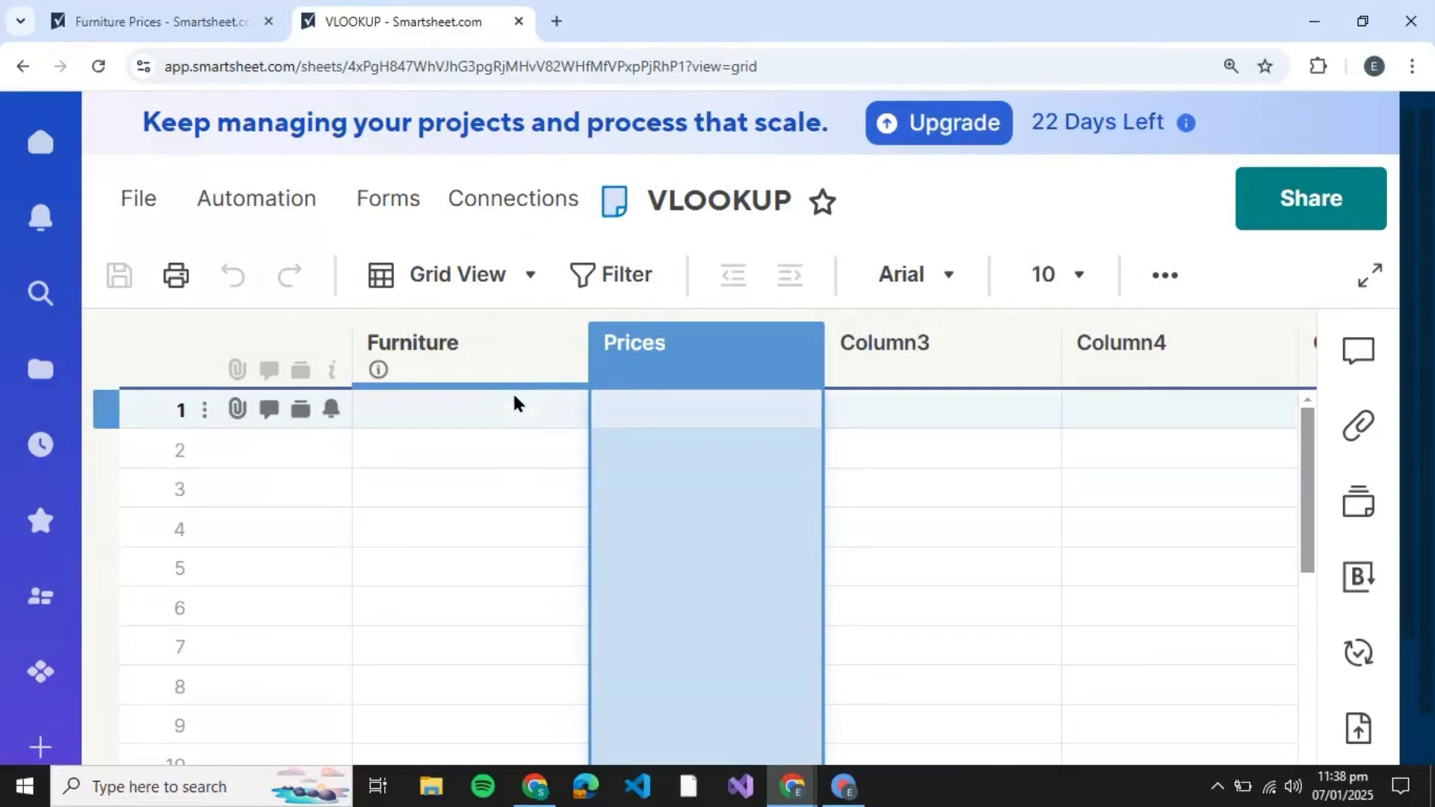
# - Start a VLOOKUP formula in the first row of the Prices column on the VLOOKUP sheet
pyautogui.click(750, 404)
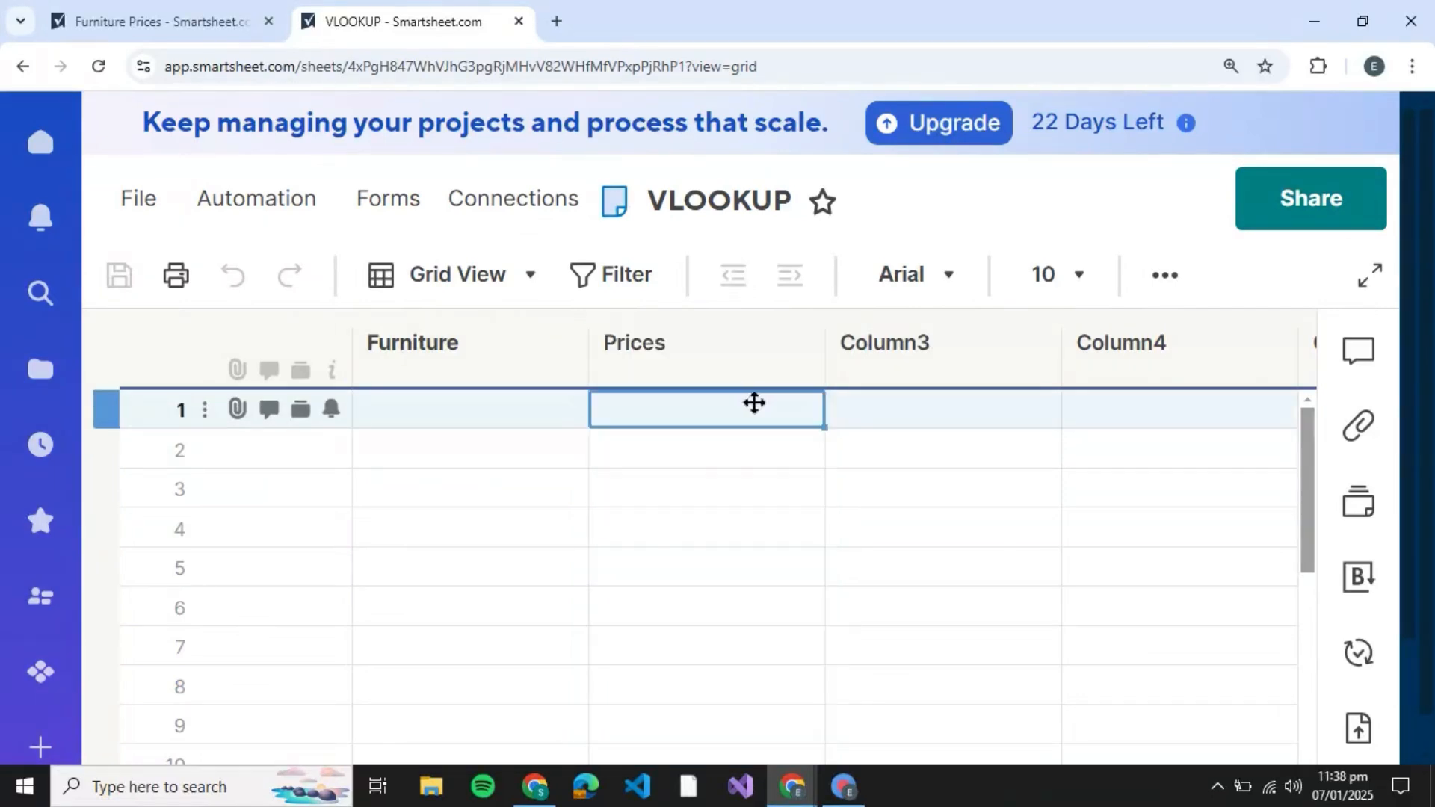
pyautogui.click(752, 402)
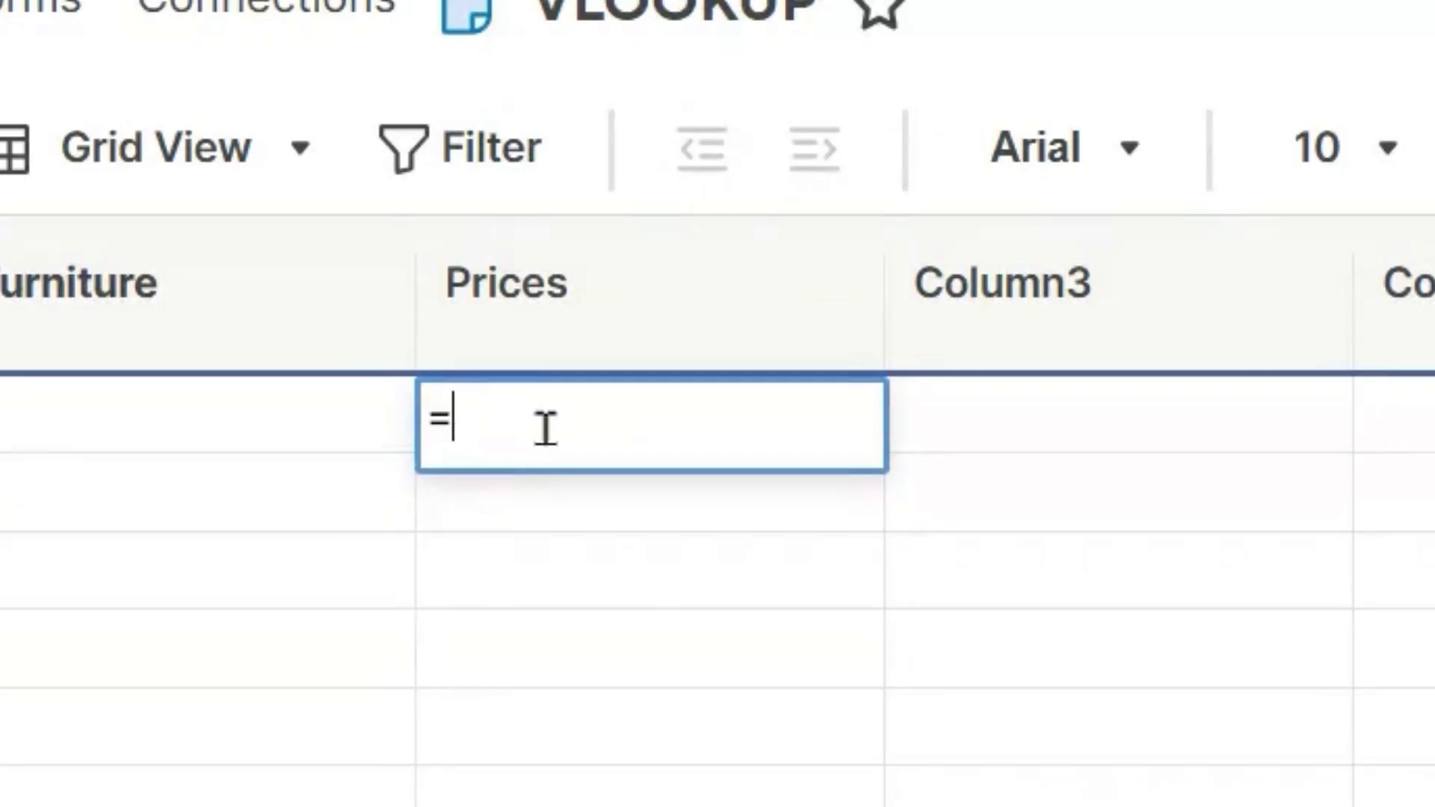
pyautogui.write('VLOOP')
pyautogui.press('BackSpace')
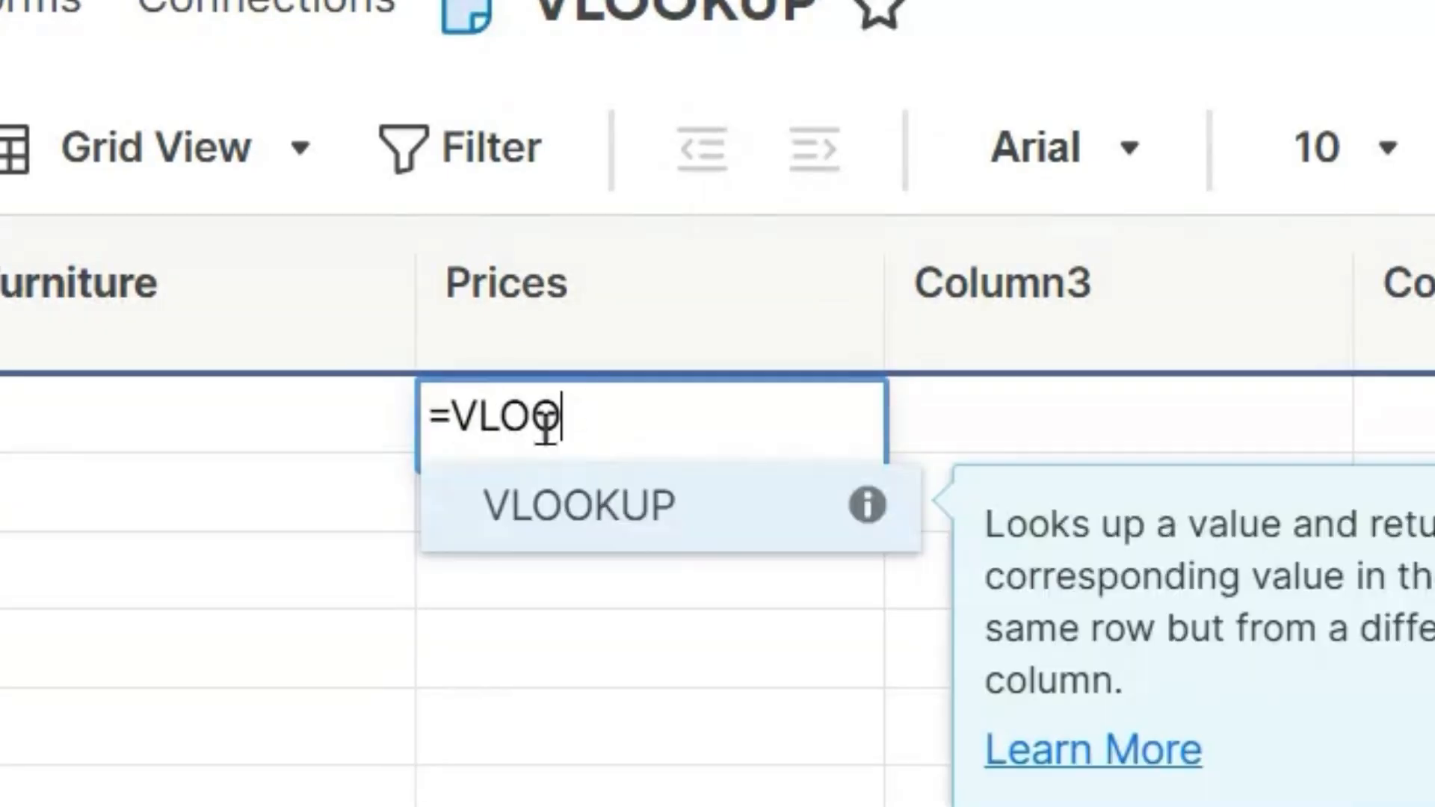
pyautogui.write('KUP(')
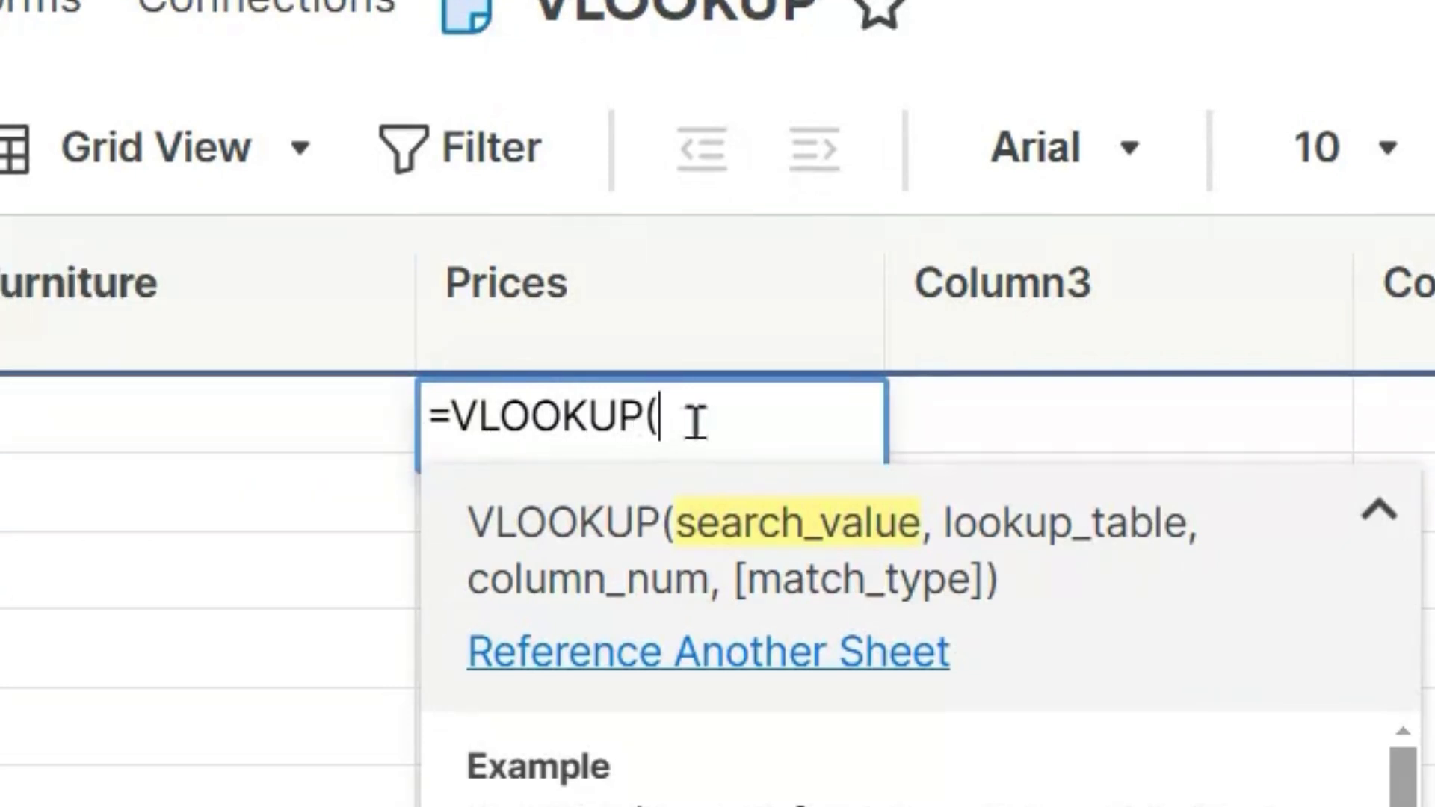
# - Enter Furniture@row as the formula's search value, followed by a comma
pyautogui.write('Furnitu')
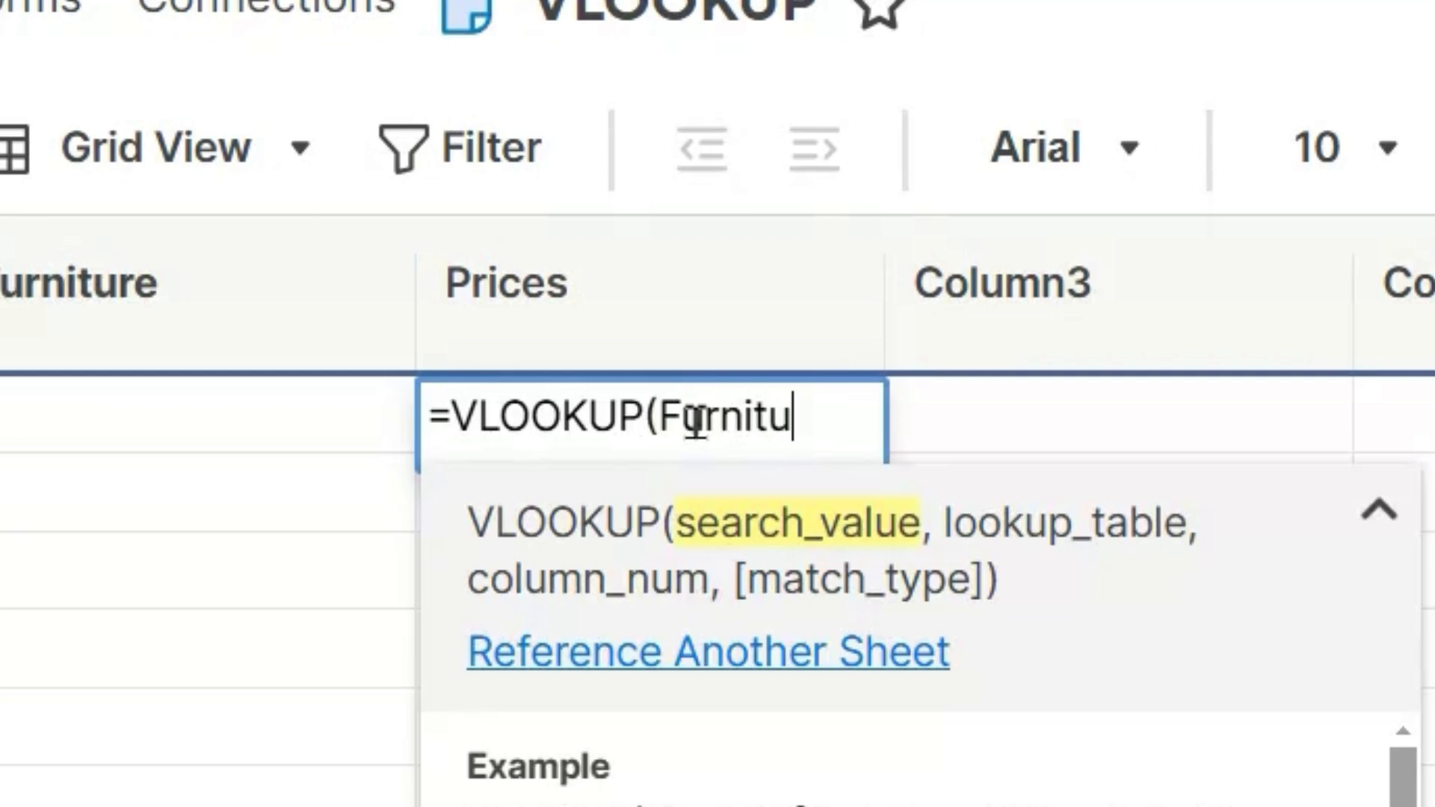
pyautogui.write('re')
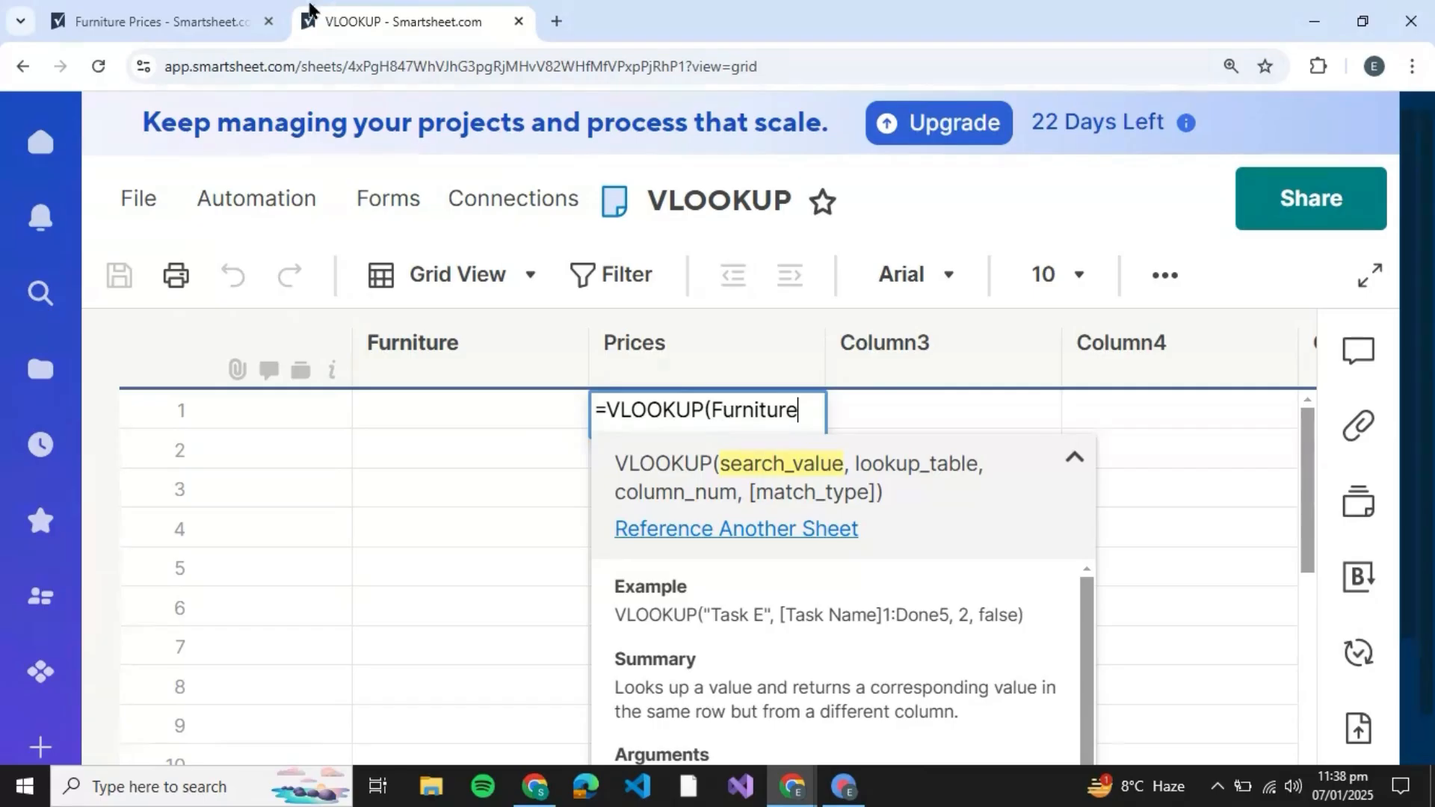
pyautogui.click(175, 10)
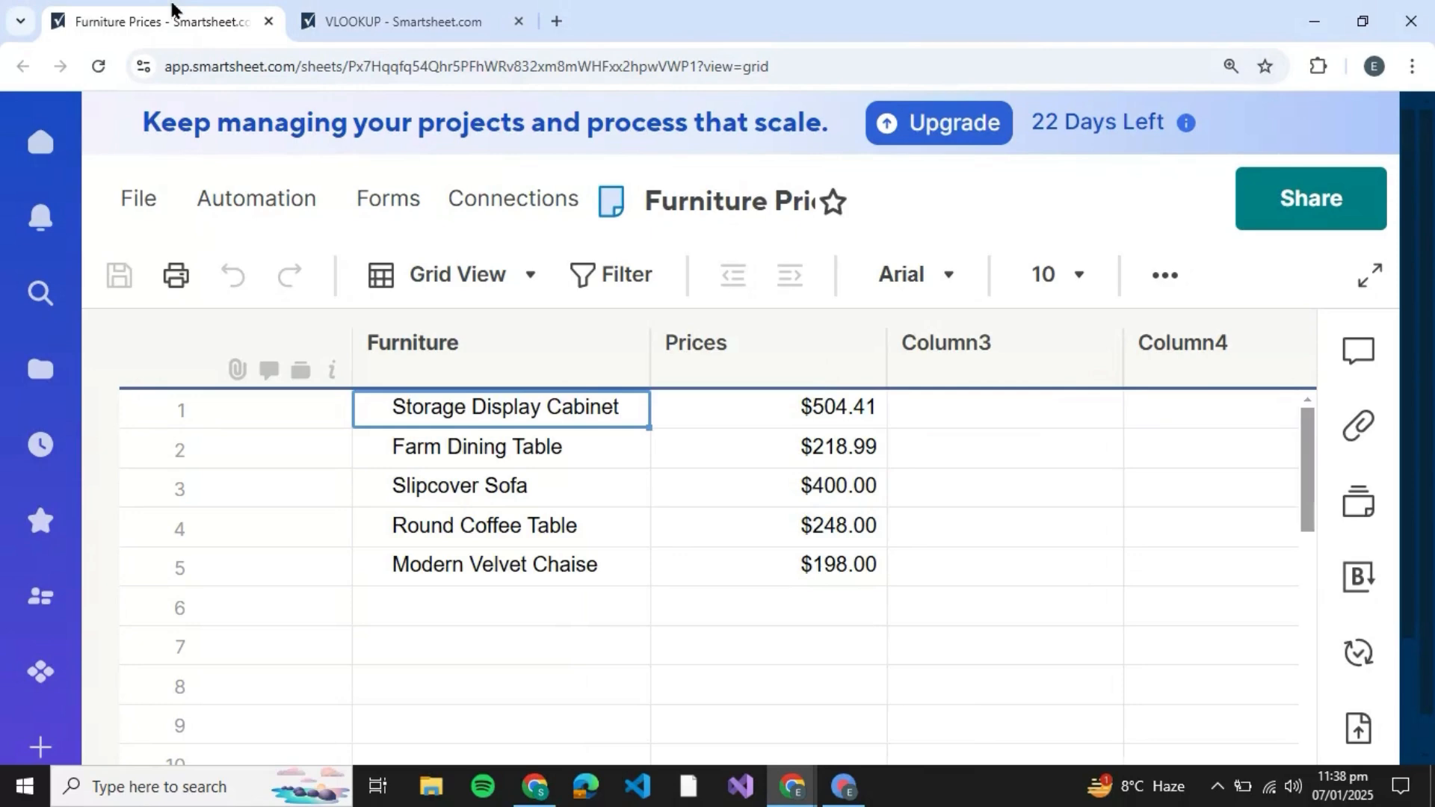
pyautogui.click(408, 22)
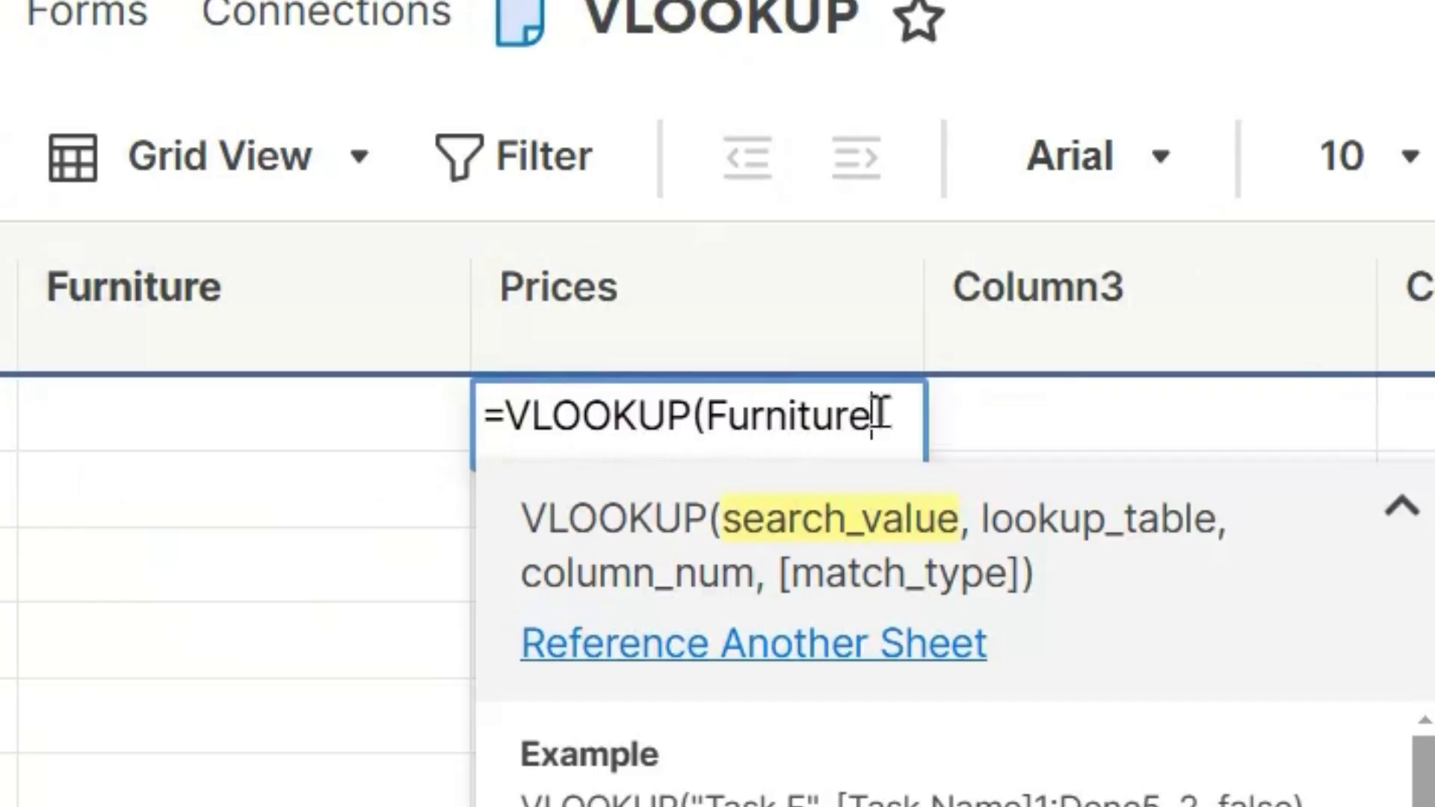
pyautogui.write('@row')
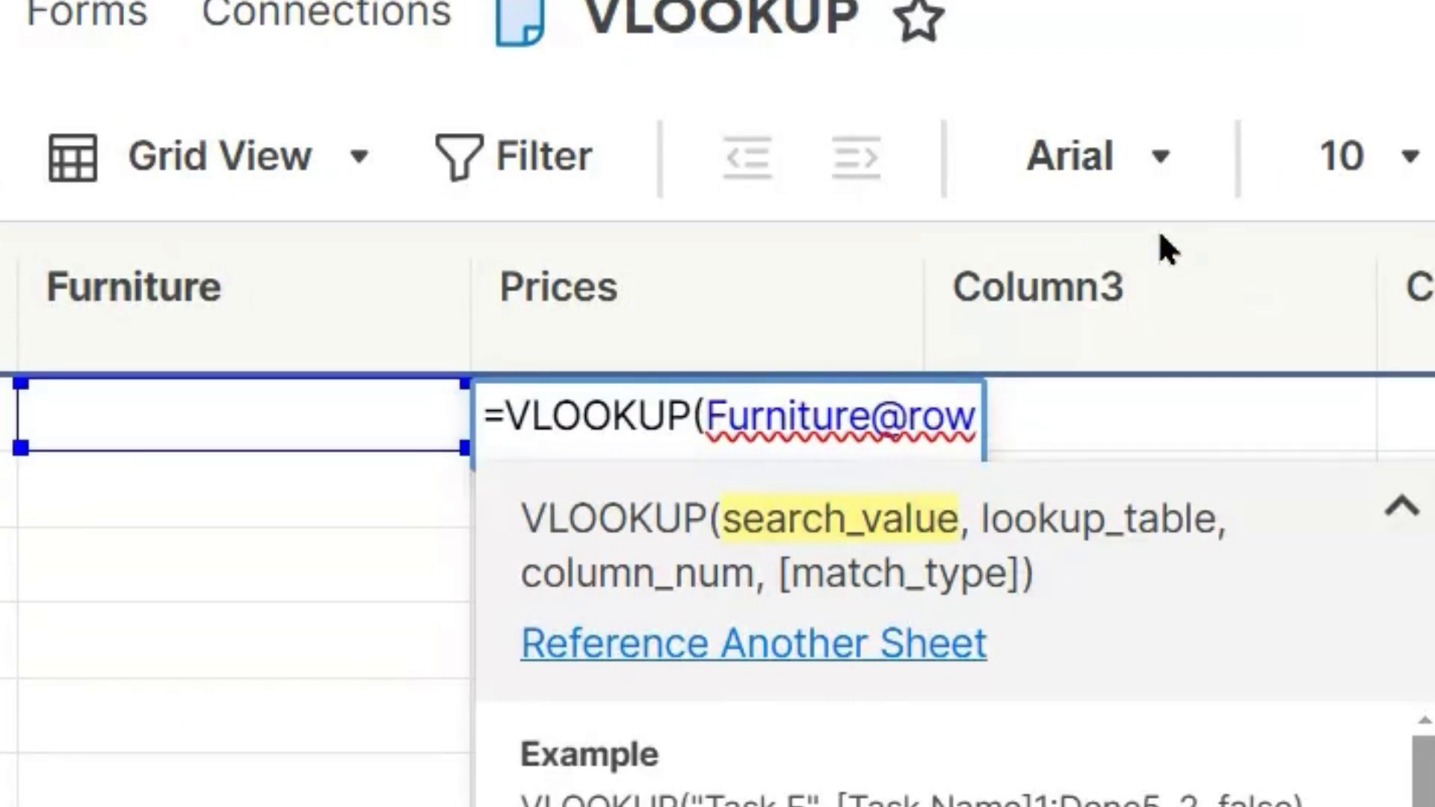
pyautogui.write(',')
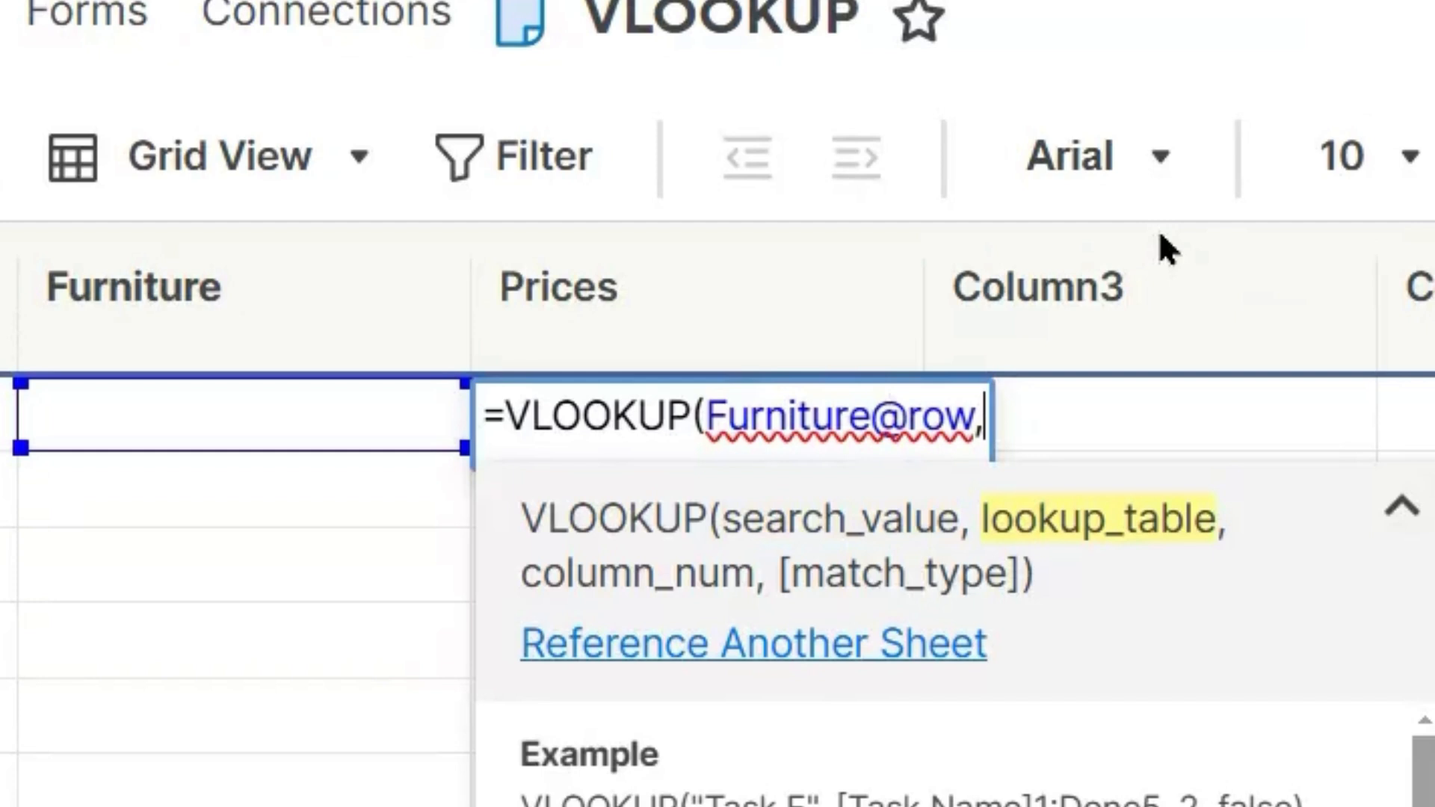
# - Begin a reference to another sheet for the lookup table and choose Furniture Prices as the data source
pyautogui.write('{')
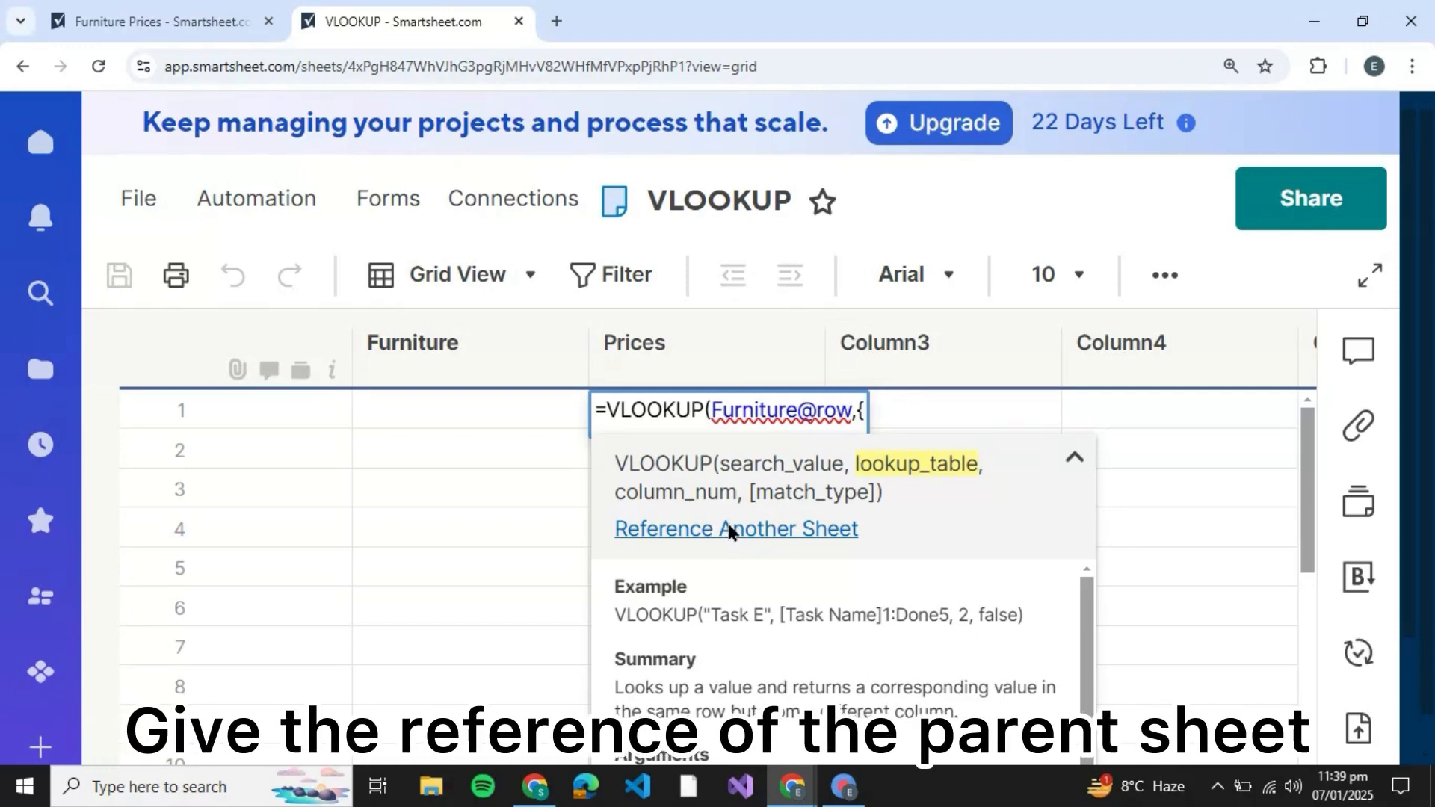
pyautogui.click(730, 529)
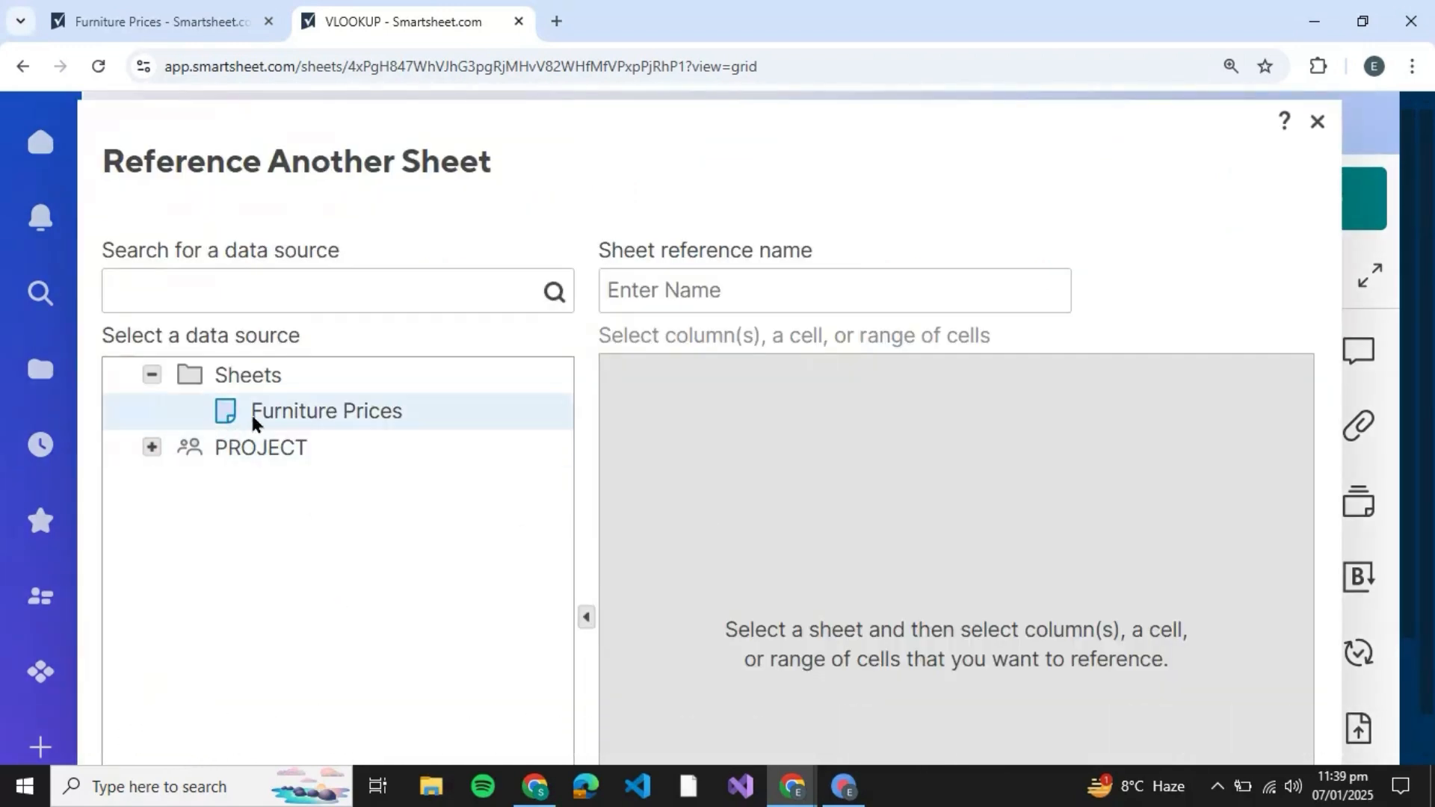
pyautogui.click(299, 415)
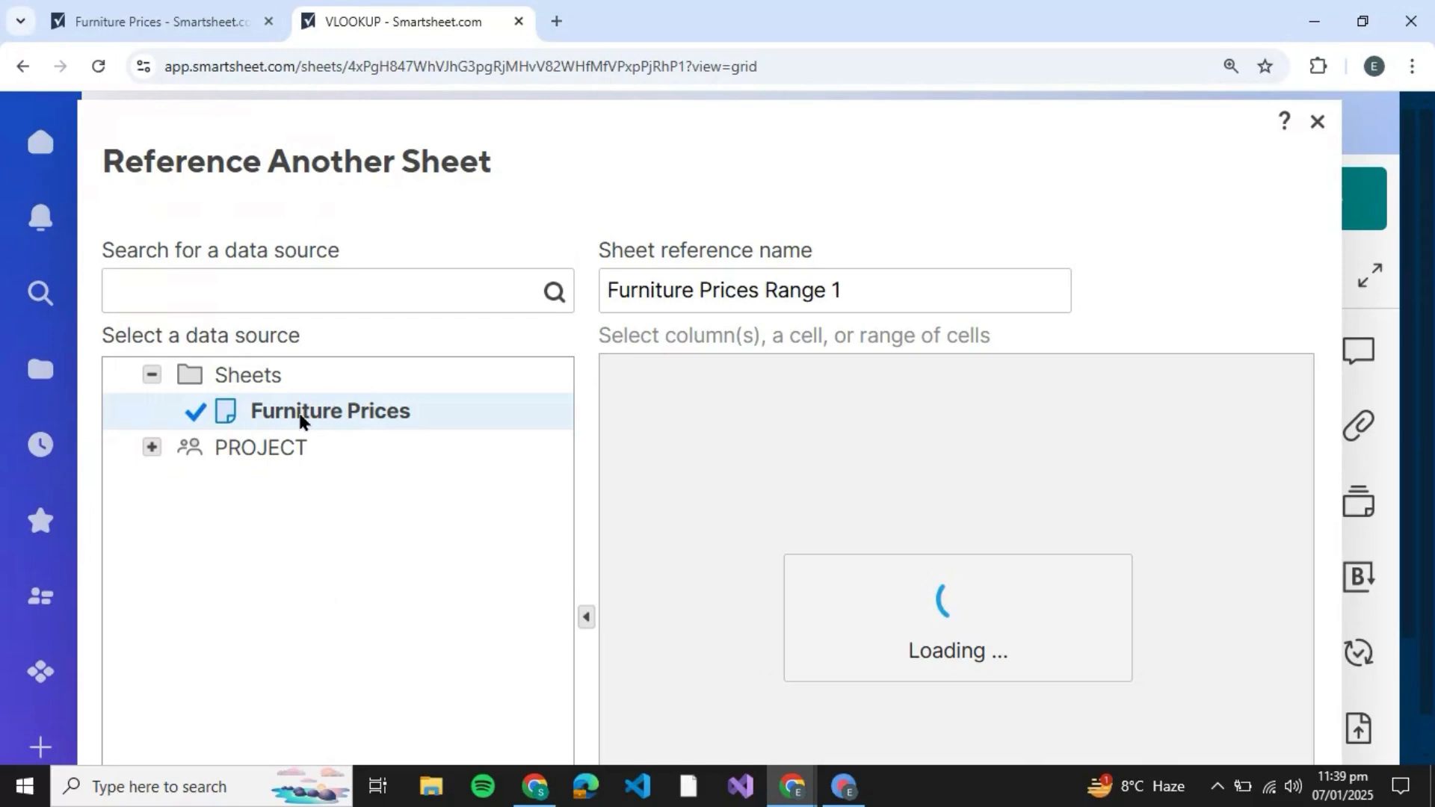
# - Select the Furniture and Prices columns as the range and insert the reference named Furniture Prices Range 1
pyautogui.scroll(-1, 769, 482)
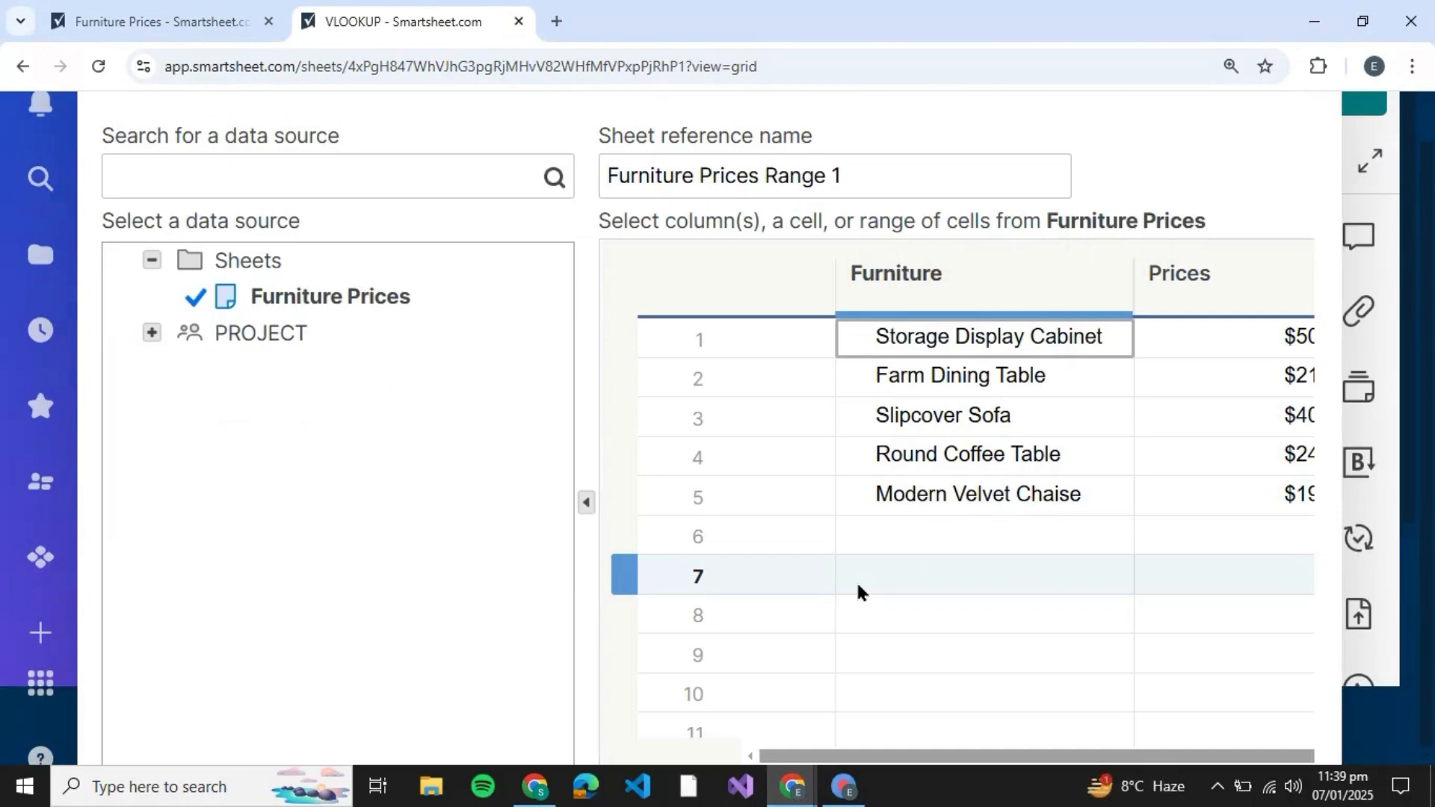
pyautogui.hscroll(3, 943, 574)
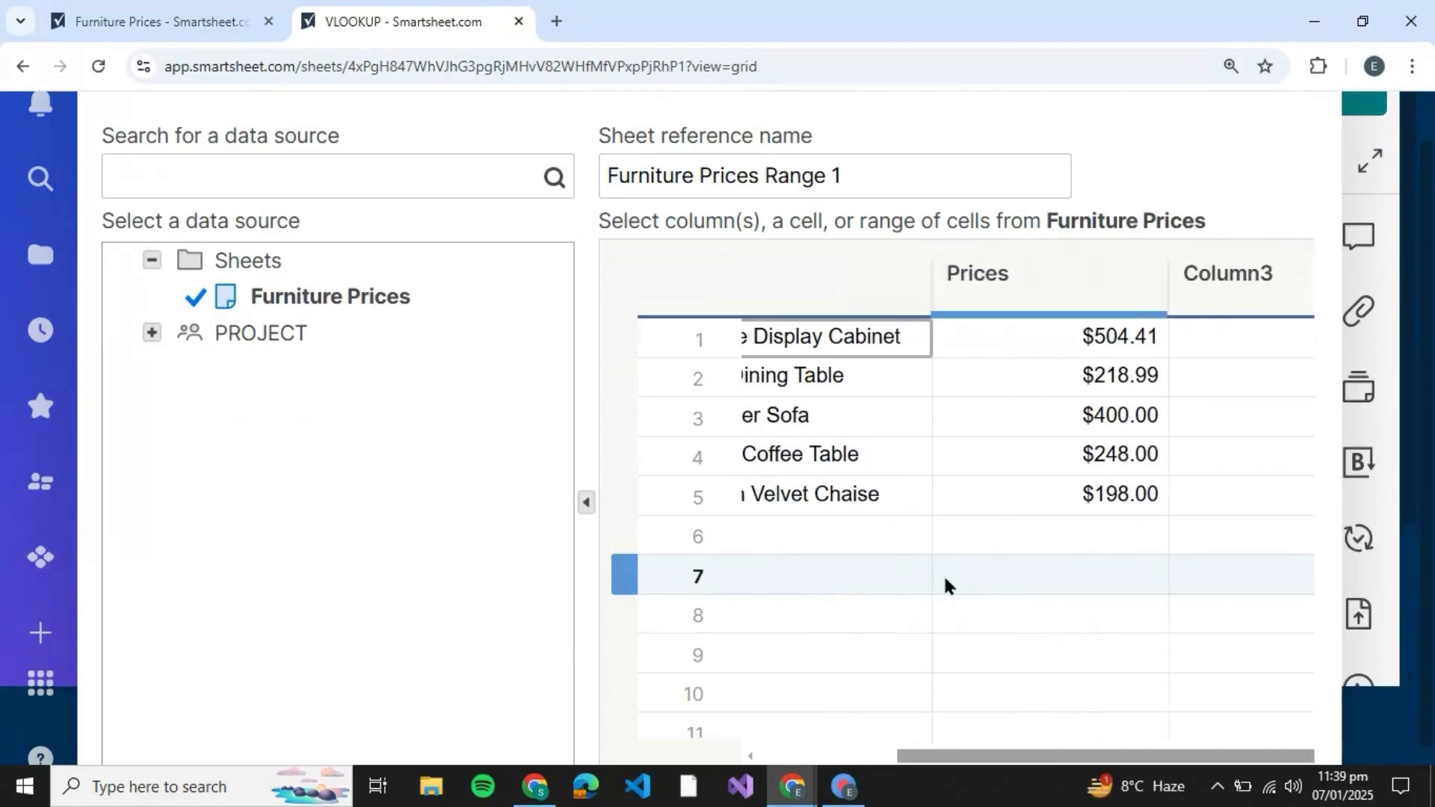
pyautogui.hscroll(-2, 904, 438)
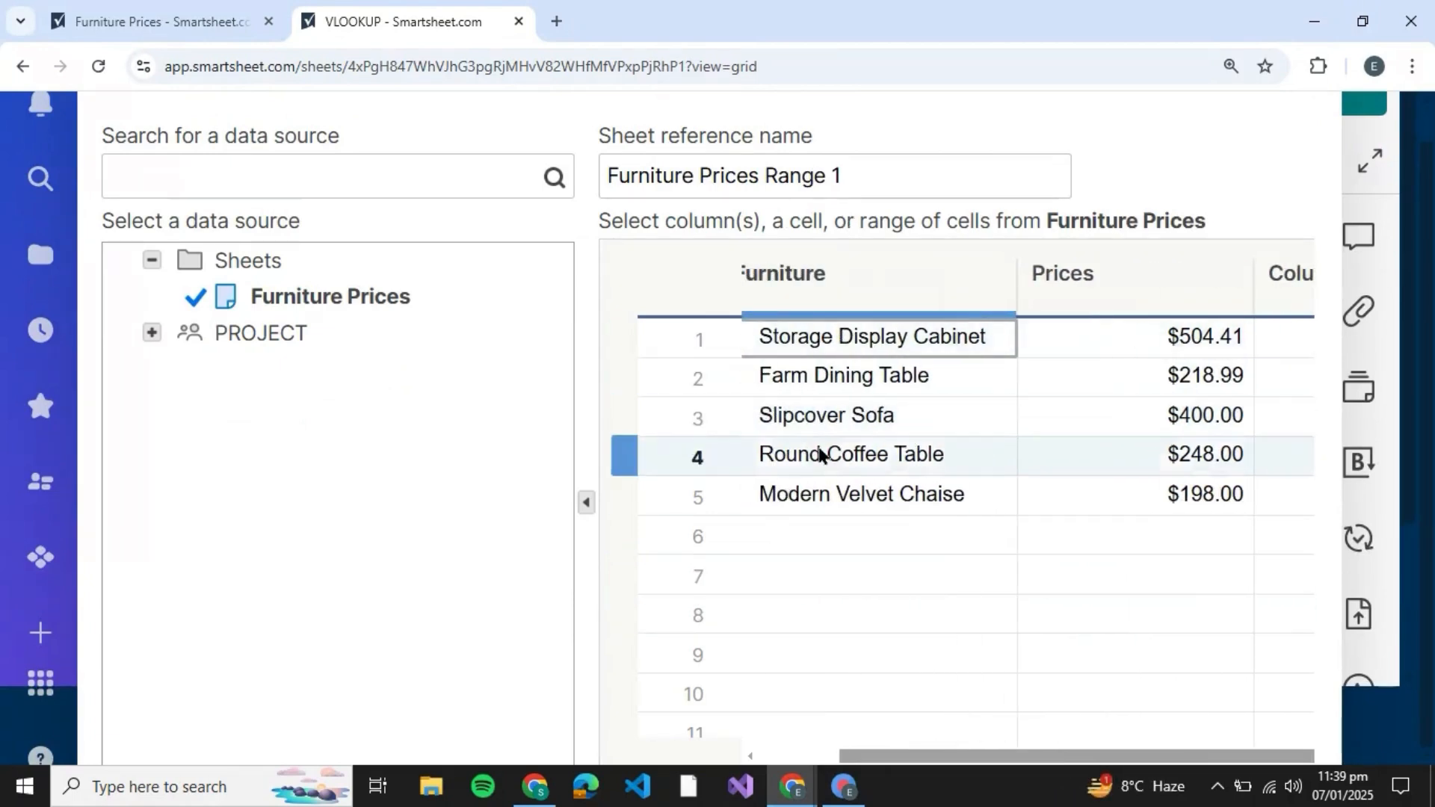
pyautogui.hscroll(-1, 820, 449)
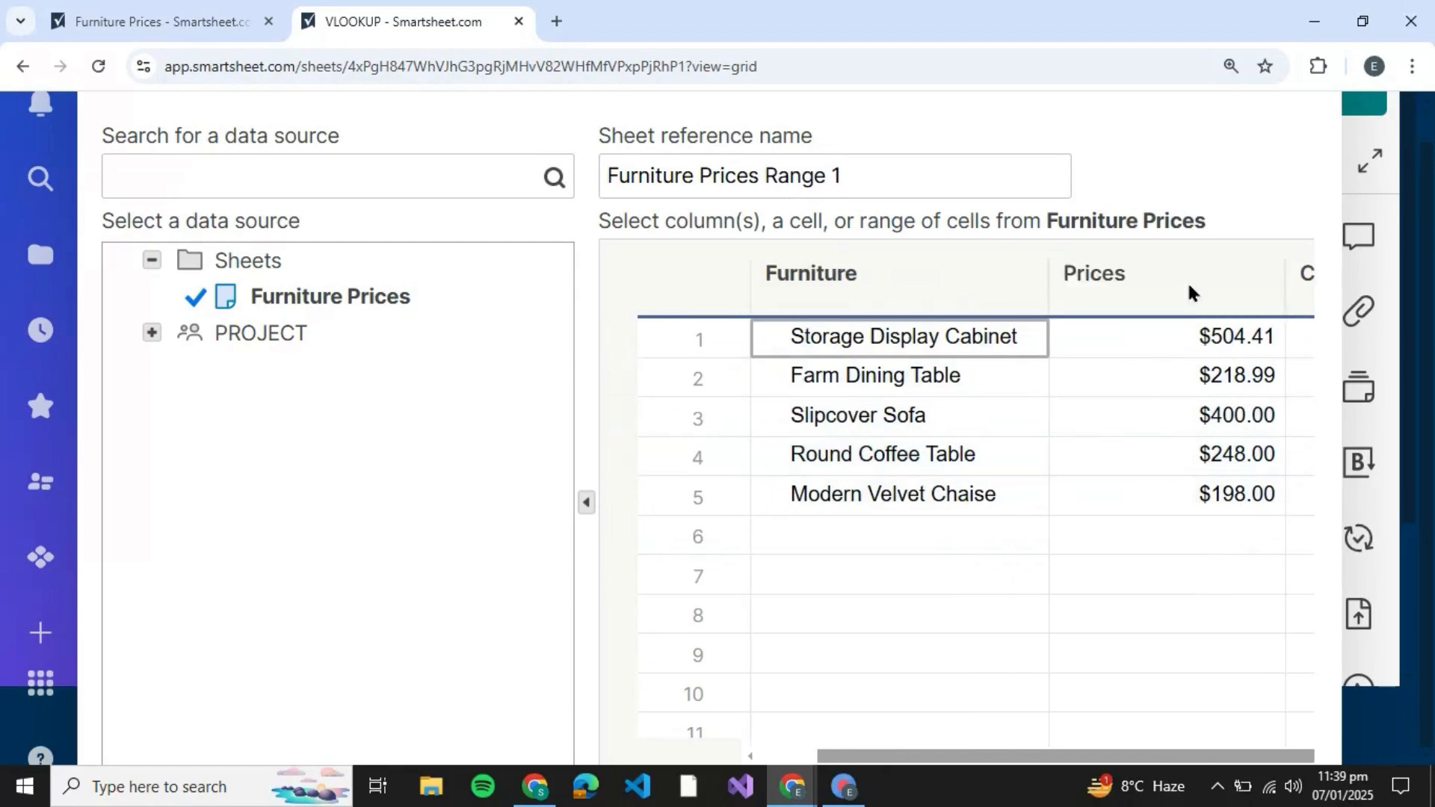
pyautogui.scroll(-2, 1173, 503)
pyautogui.scroll(-3, 1173, 503)
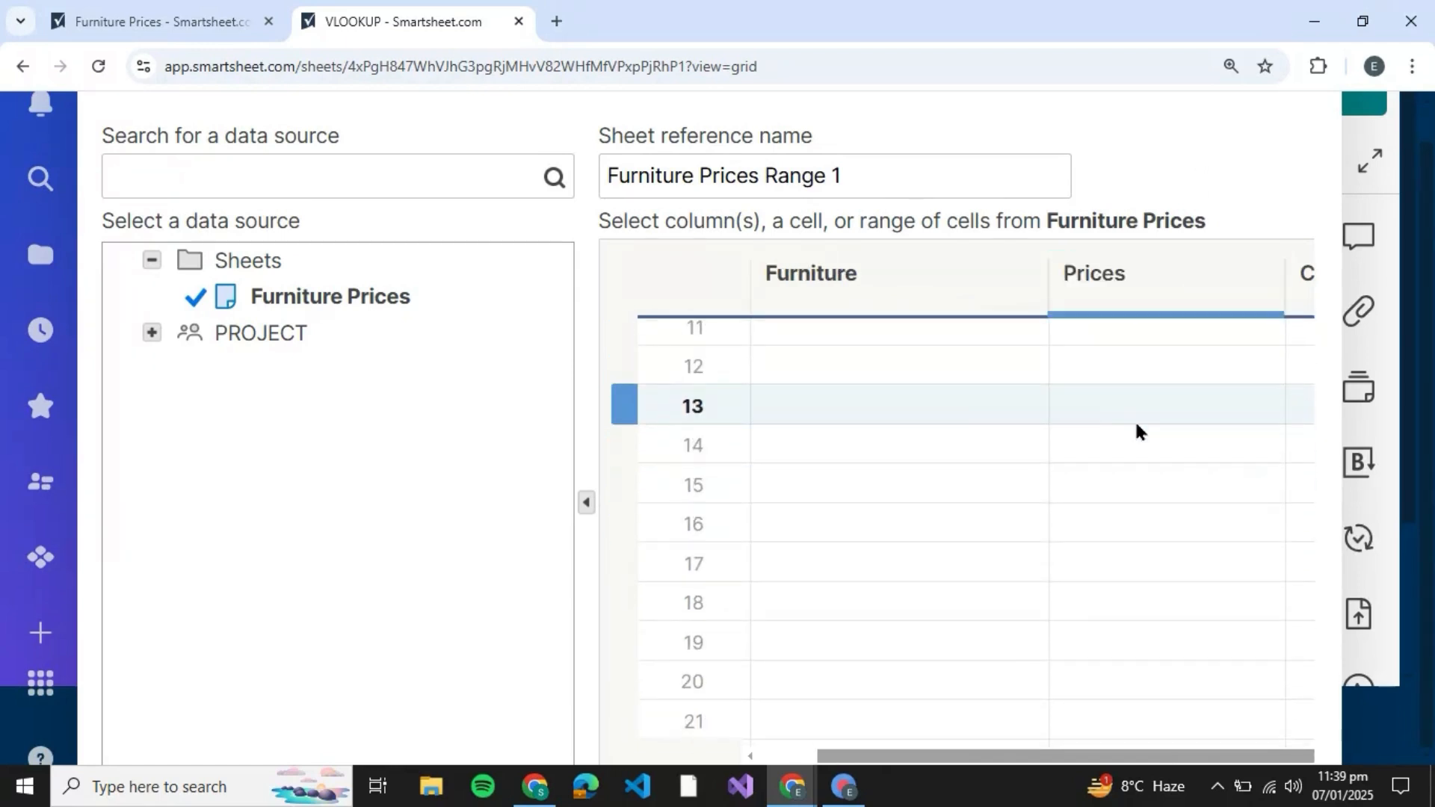
pyautogui.scroll(5, 1135, 419)
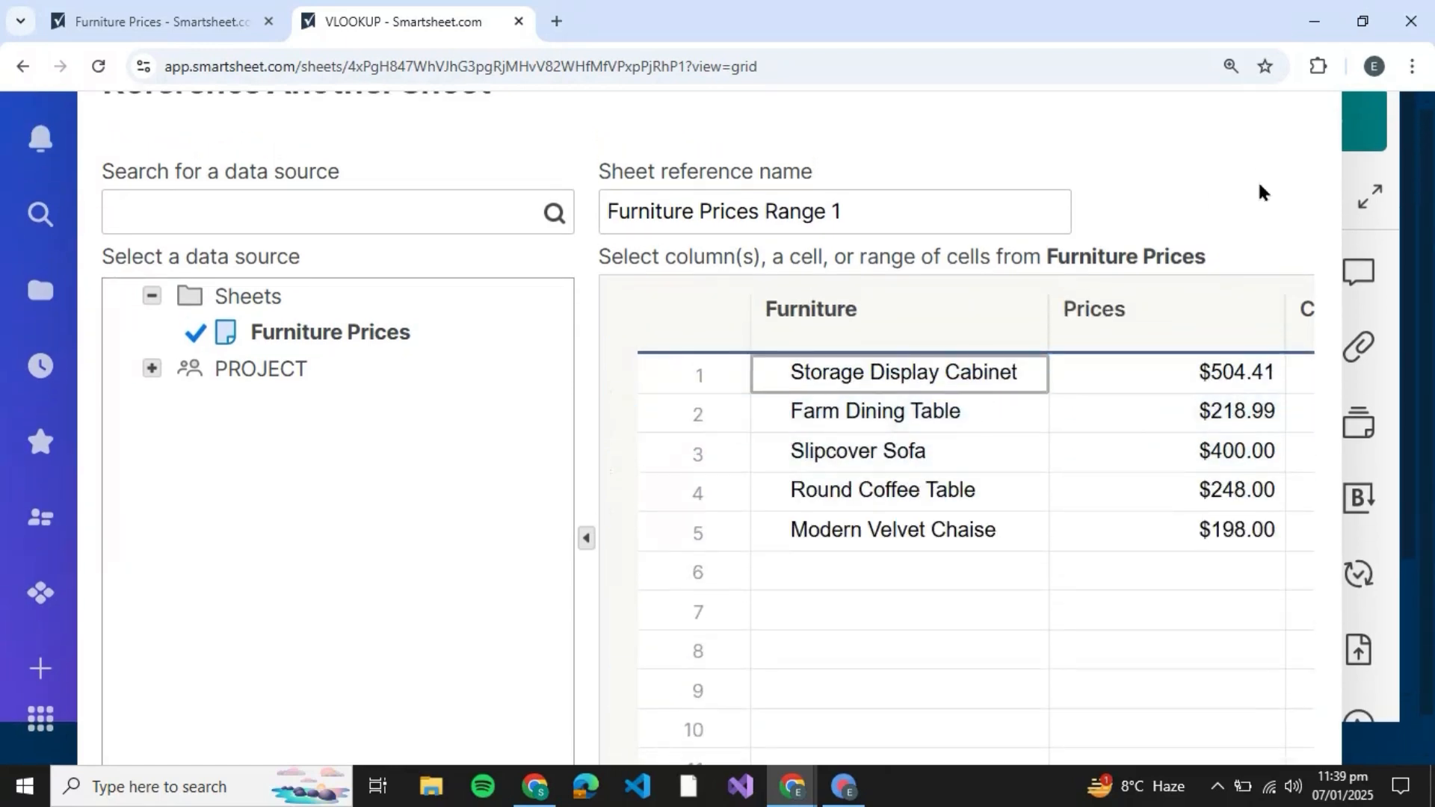
pyautogui.hotkey('ctrl', '-')
pyautogui.hotkey('ctrl', '-')
pyautogui.hotkey('ctrl', '-')
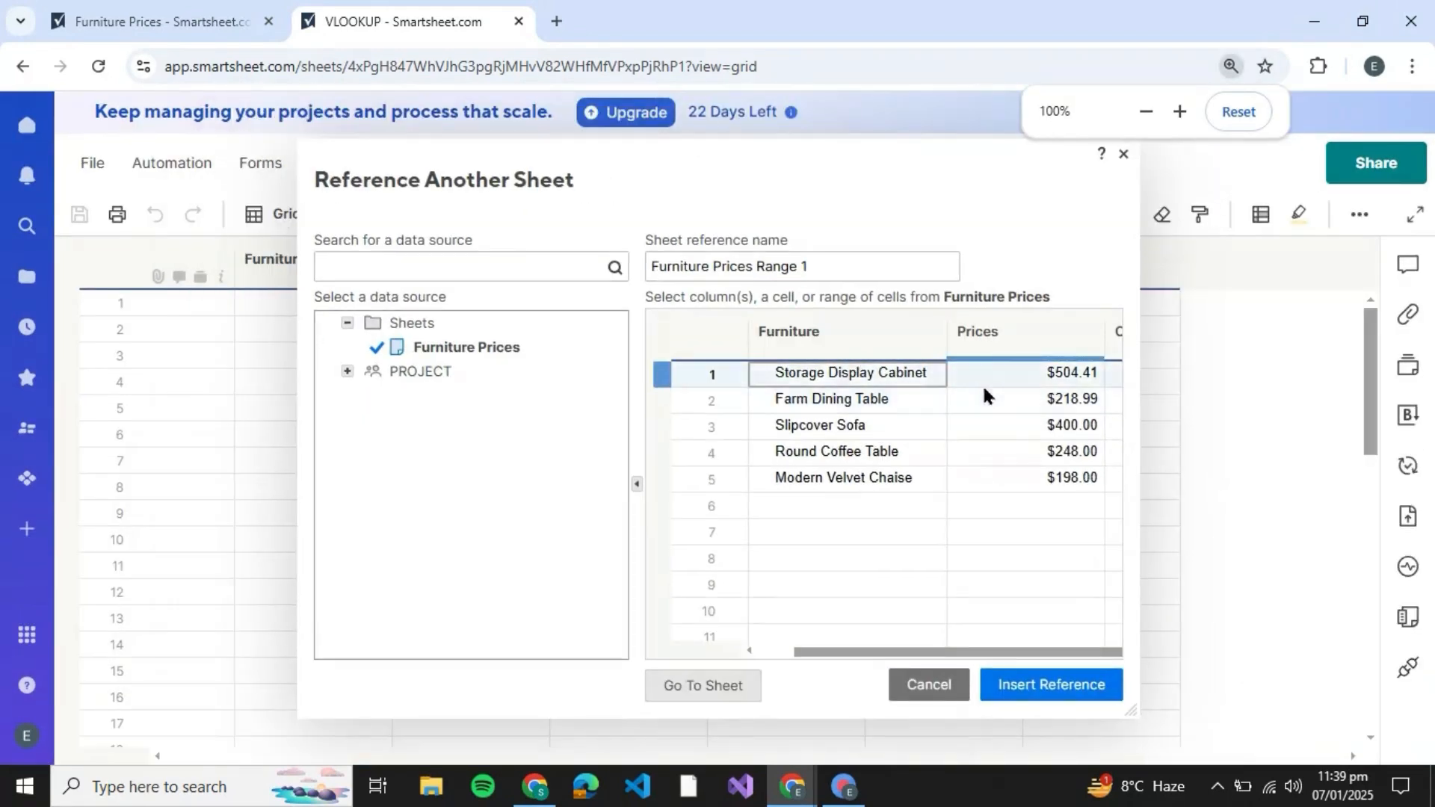
pyautogui.click(770, 331)
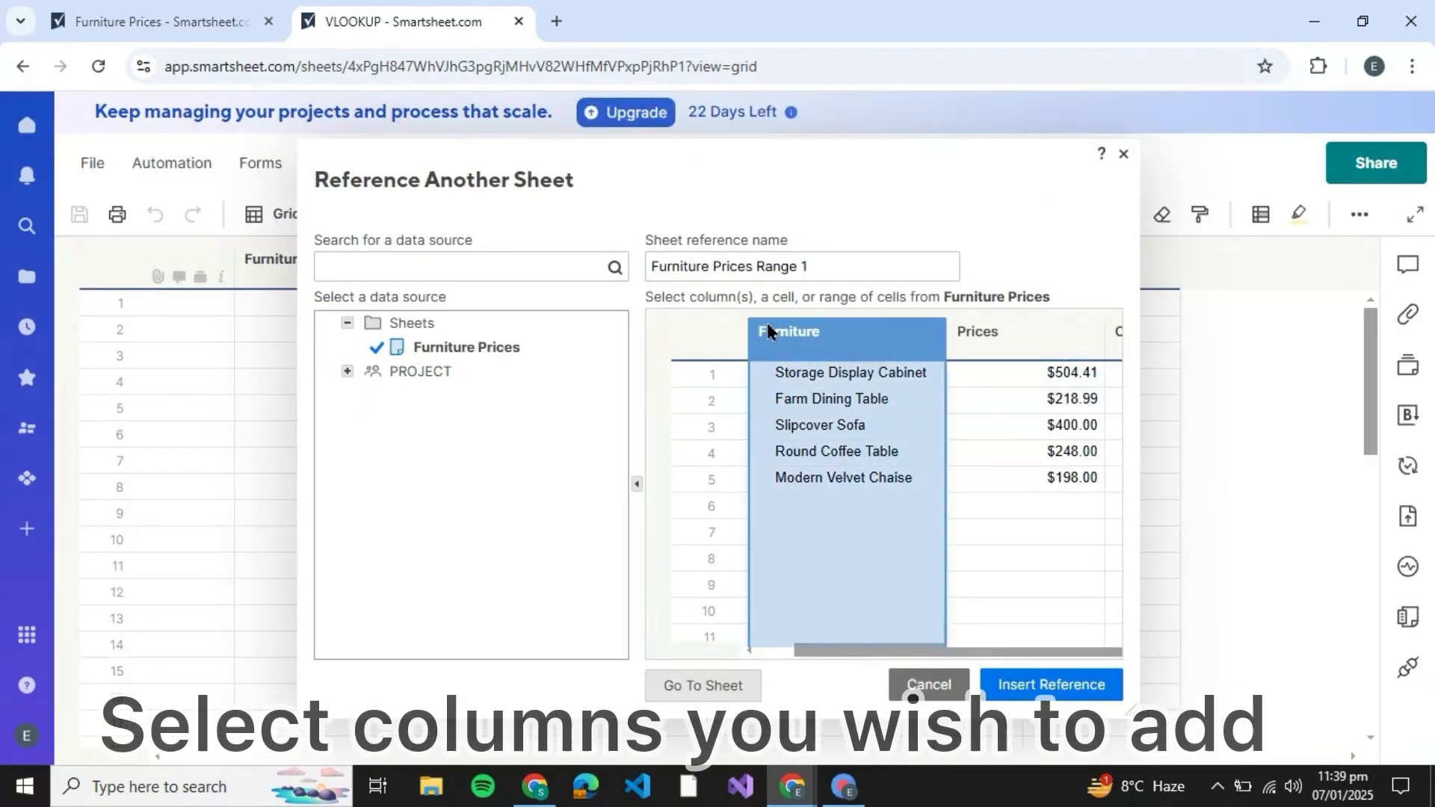
pyautogui.keyDown('shift'); pyautogui.click(1011, 331); pyautogui.keyUp('shift')
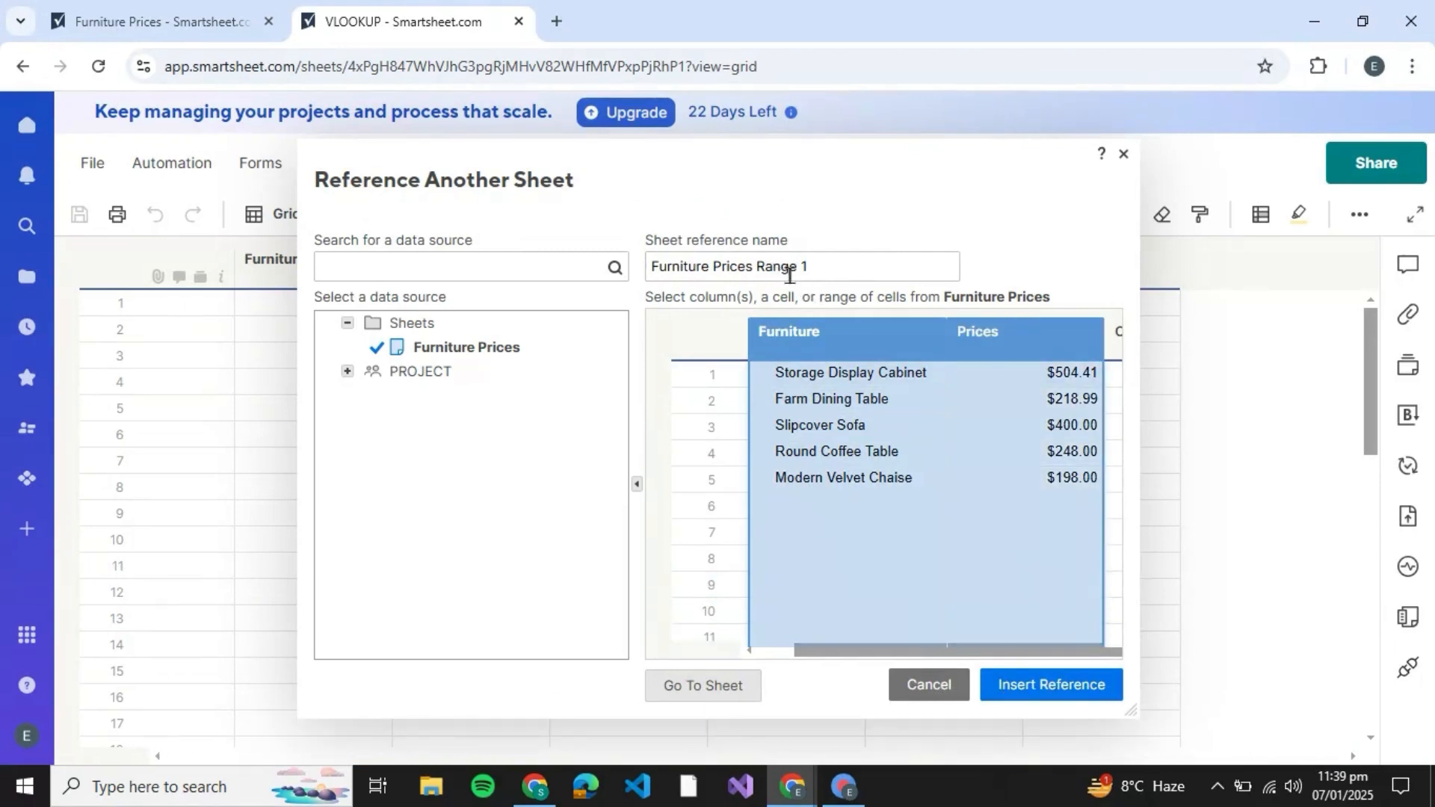
pyautogui.click(1056, 688)
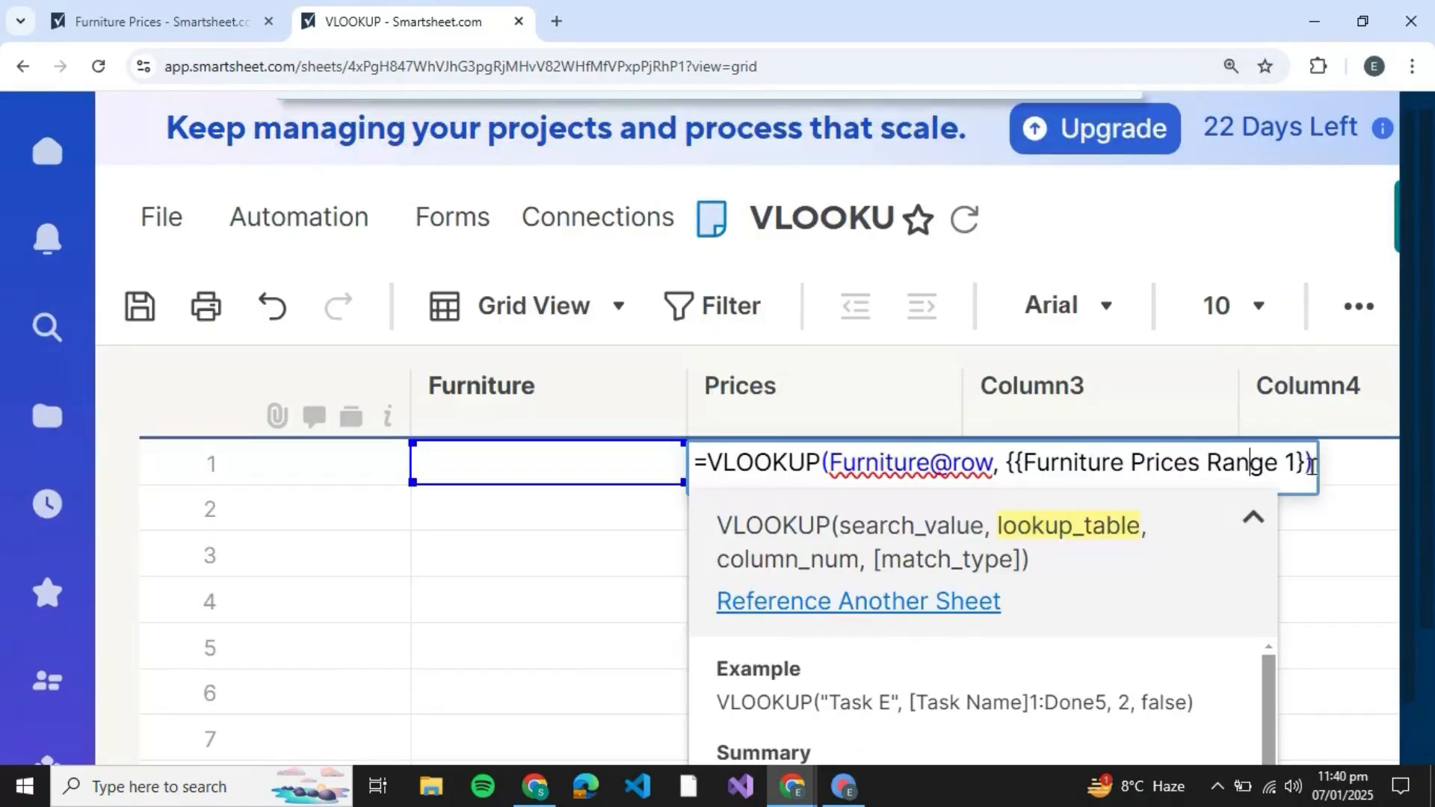
# - Add 2 as the column number after the Furniture Prices Range 1 reference
pyautogui.click(1311, 465)
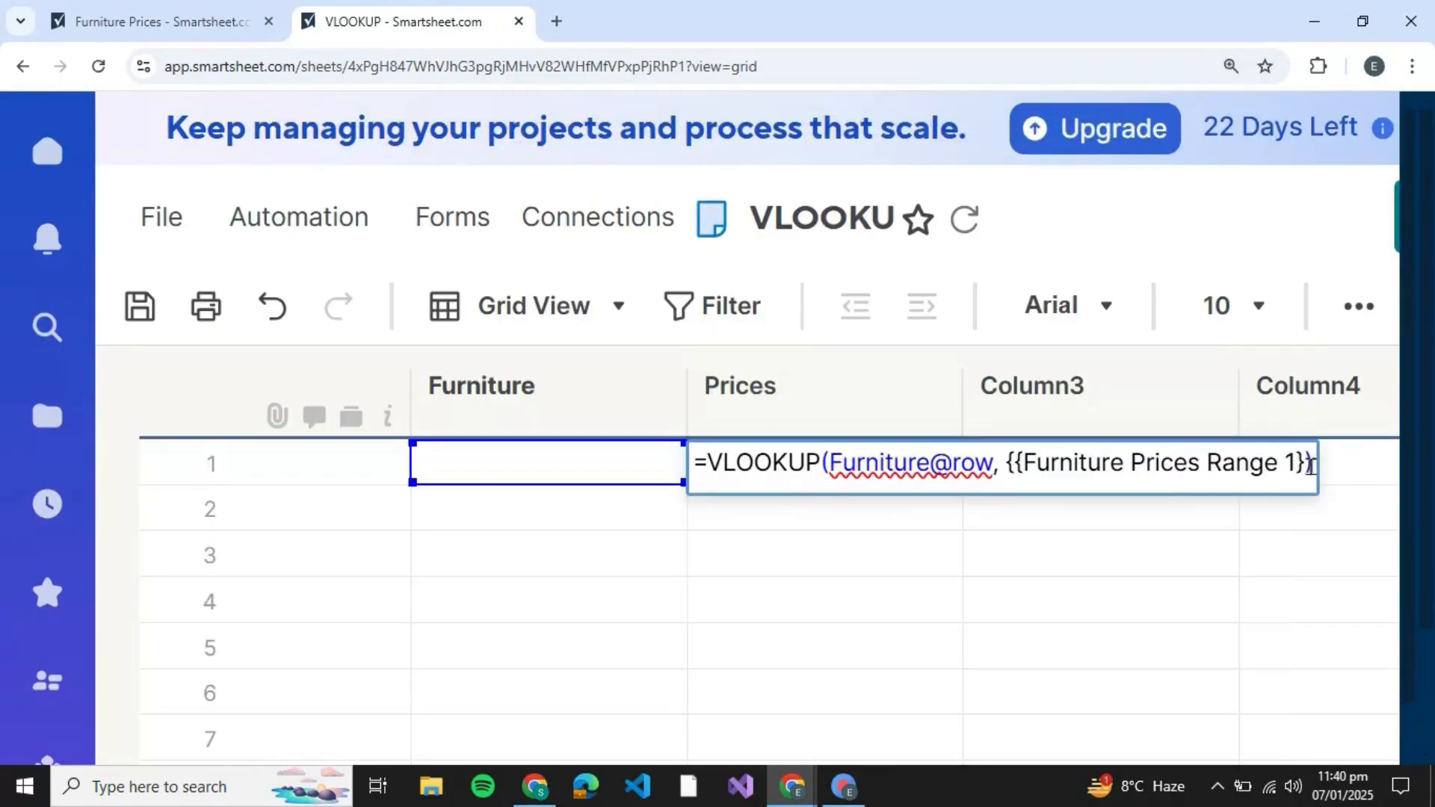
pyautogui.write(',2')
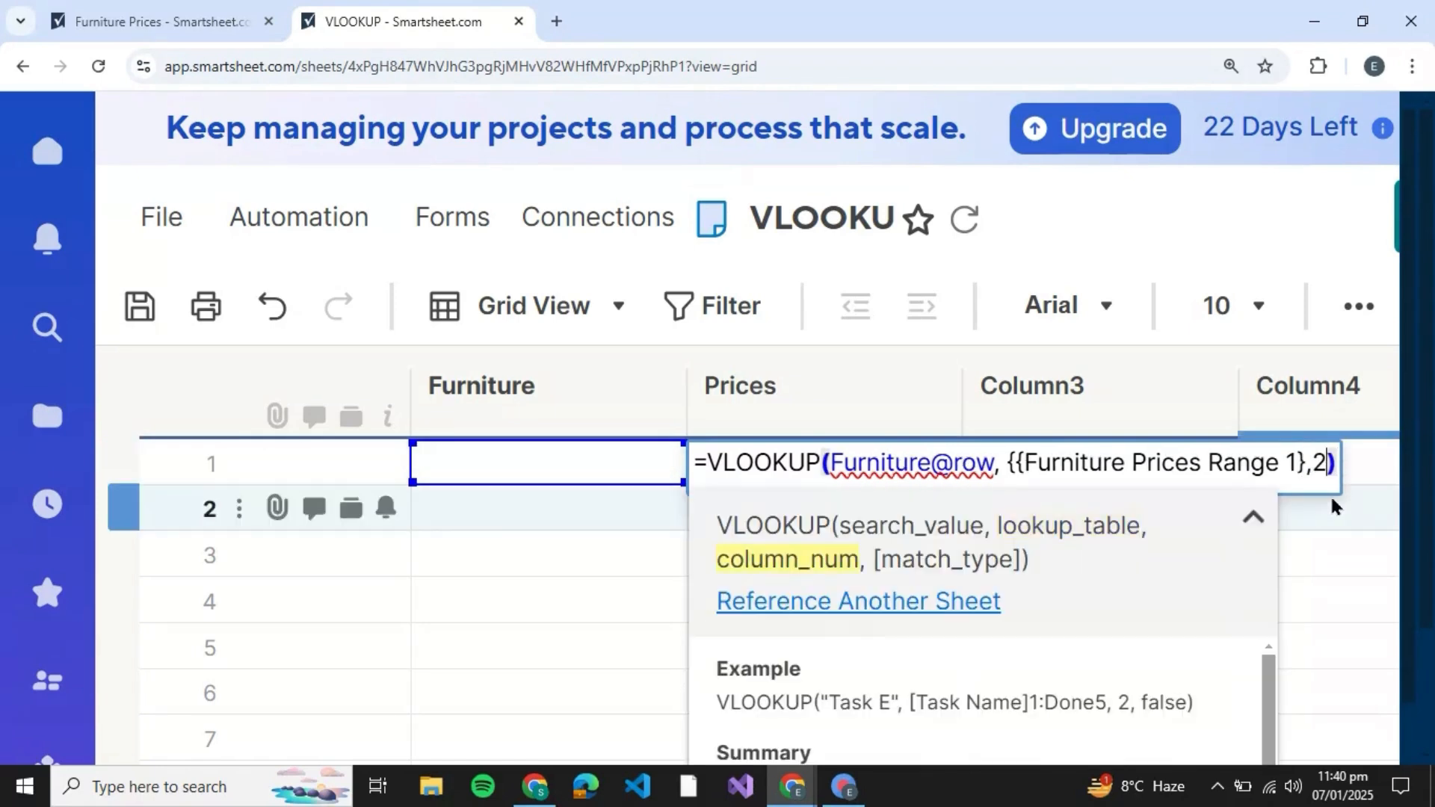
pyautogui.scroll(-2, 1024, 617)
pyautogui.scroll(1, 1024, 618)
pyautogui.scroll(1, 1024, 620)
# - Add 0 as the match type, remove the extra opening brace before the reference, and commit the formula
pyautogui.click(1328, 464)
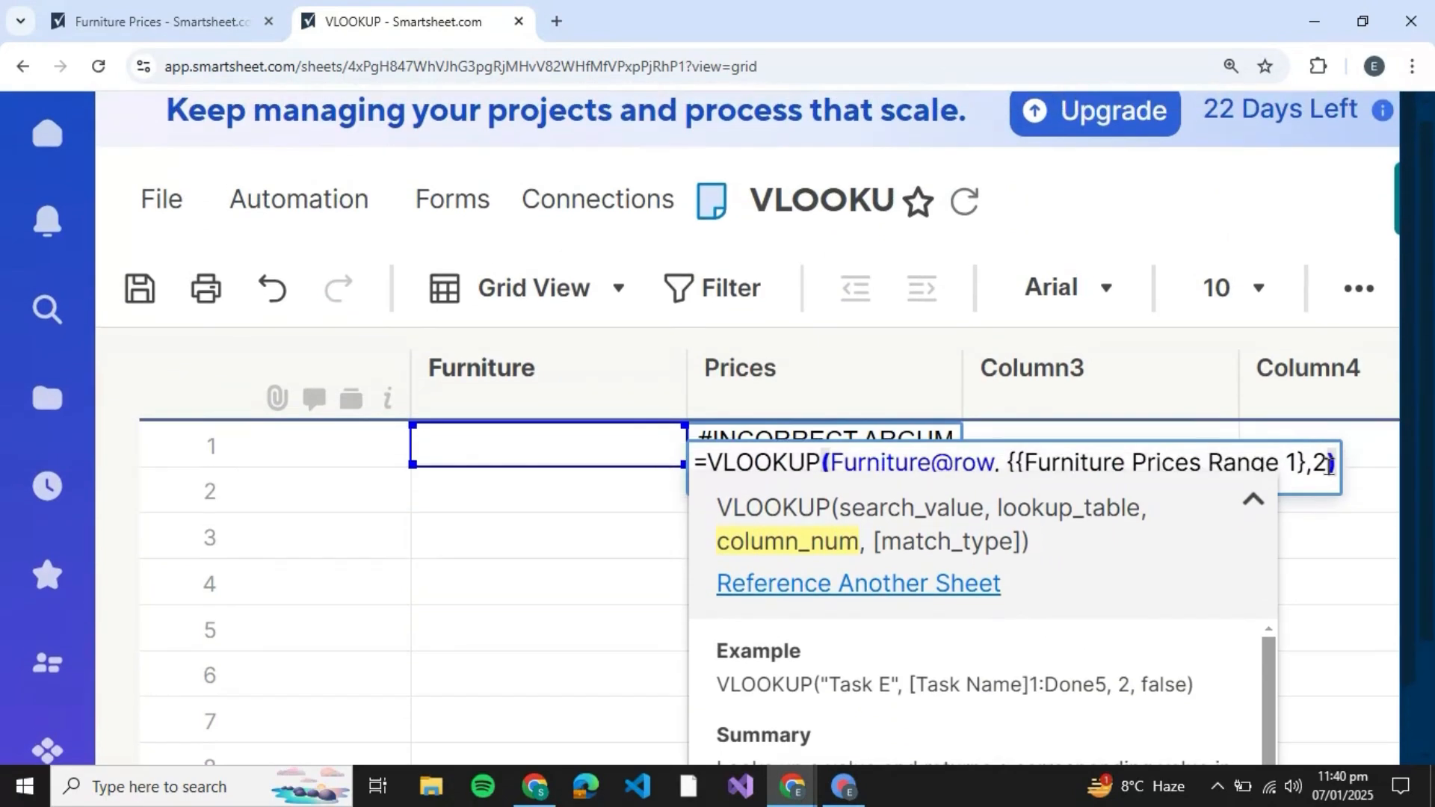
pyautogui.write(',0')
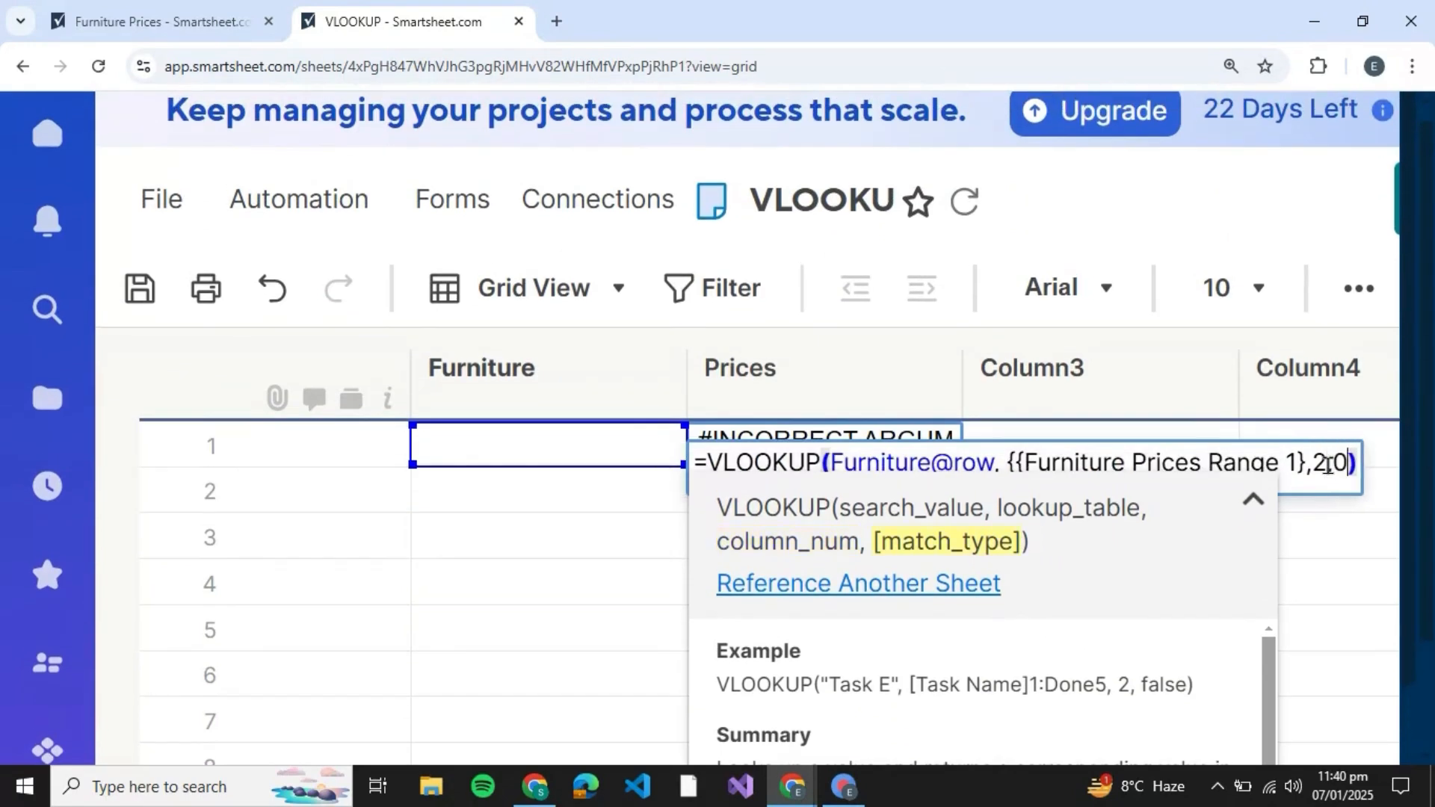
pyautogui.scroll(-1, 1003, 686)
pyautogui.scroll(1, 1003, 686)
pyautogui.scroll(-2, 1003, 686)
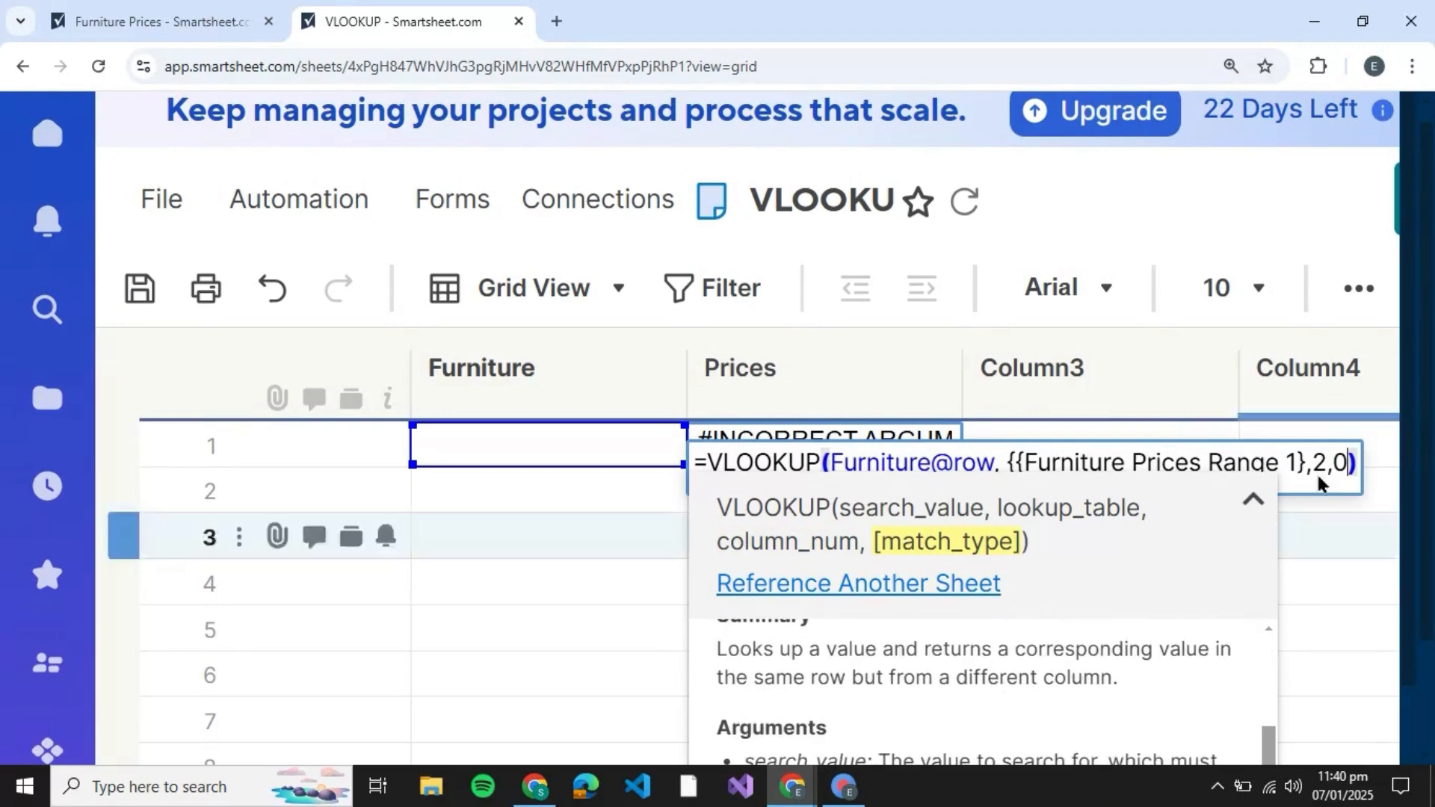
pyautogui.scroll(-3, 1366, 329)
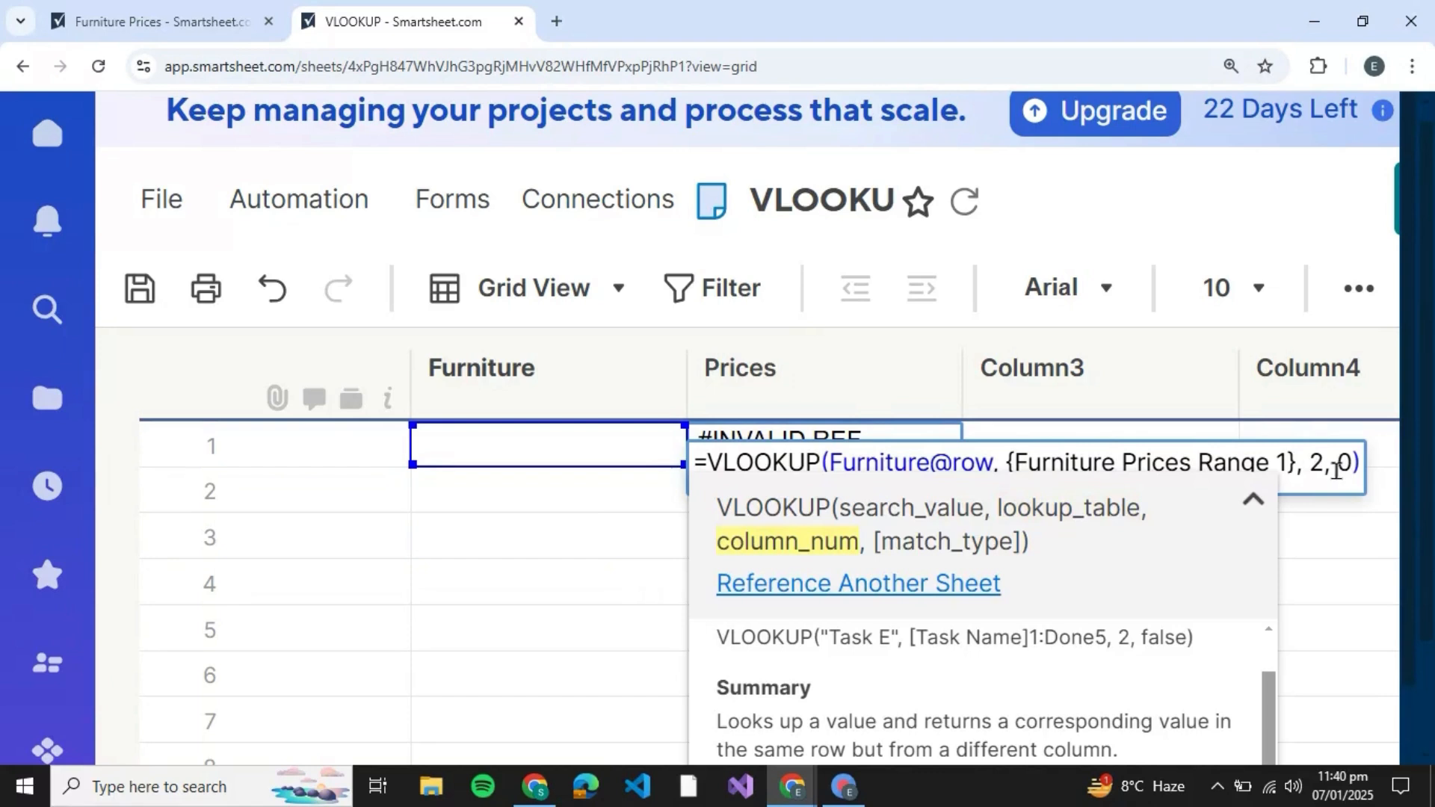
pyautogui.press('Return')
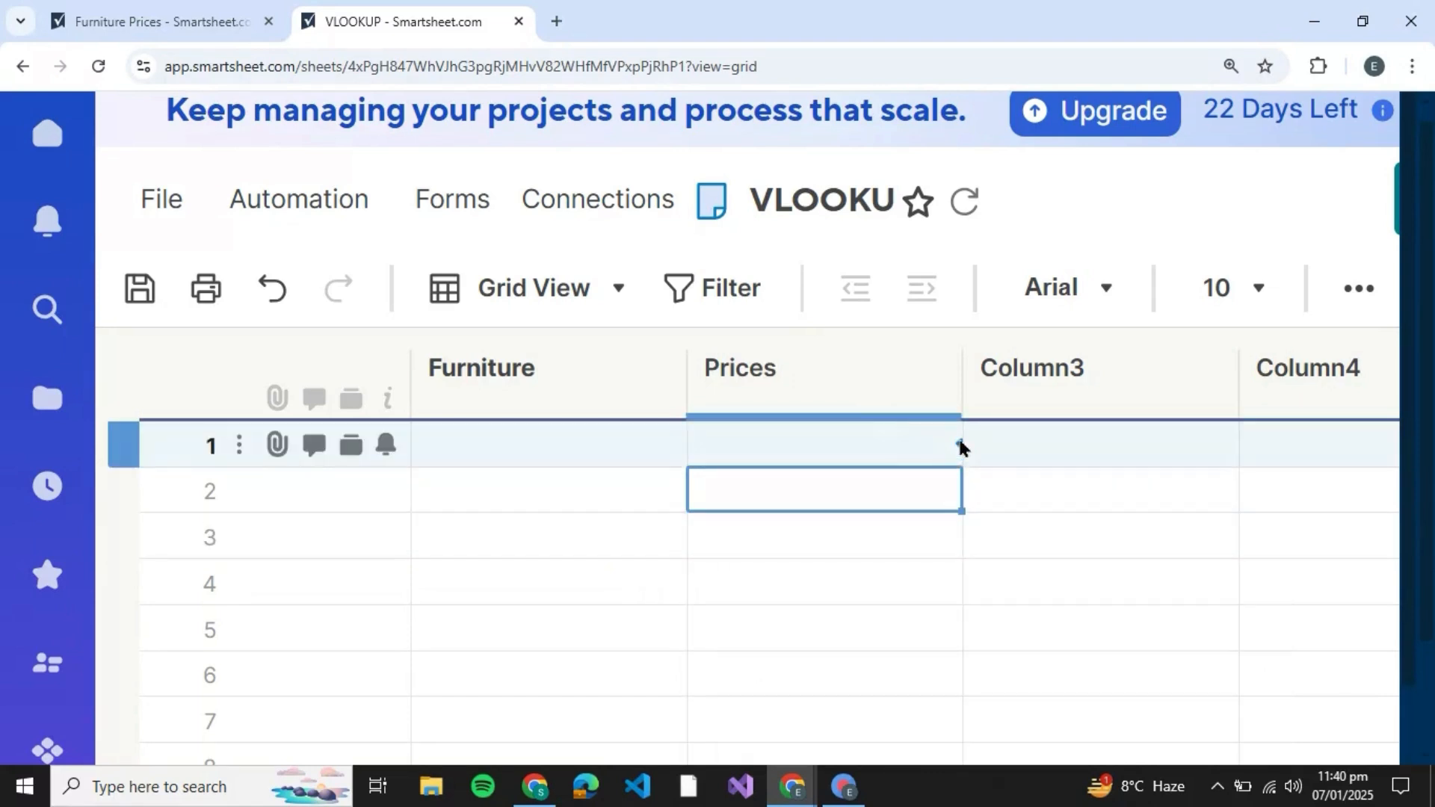
# - Enter "Farm Dining Table" in the first row of the VLOOKUP sheet's Furniture column
pyautogui.click(250, 22)
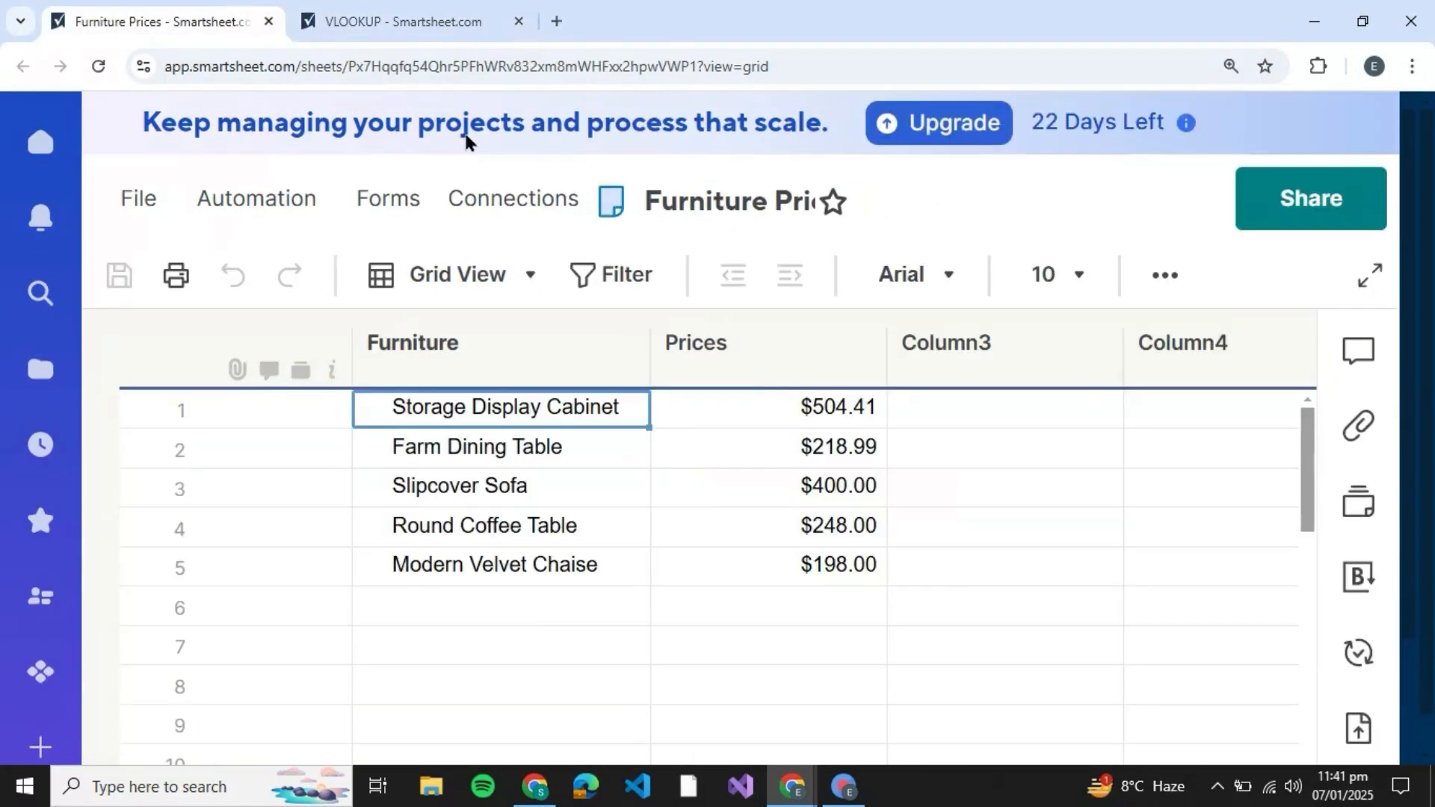
pyautogui.click(396, 22)
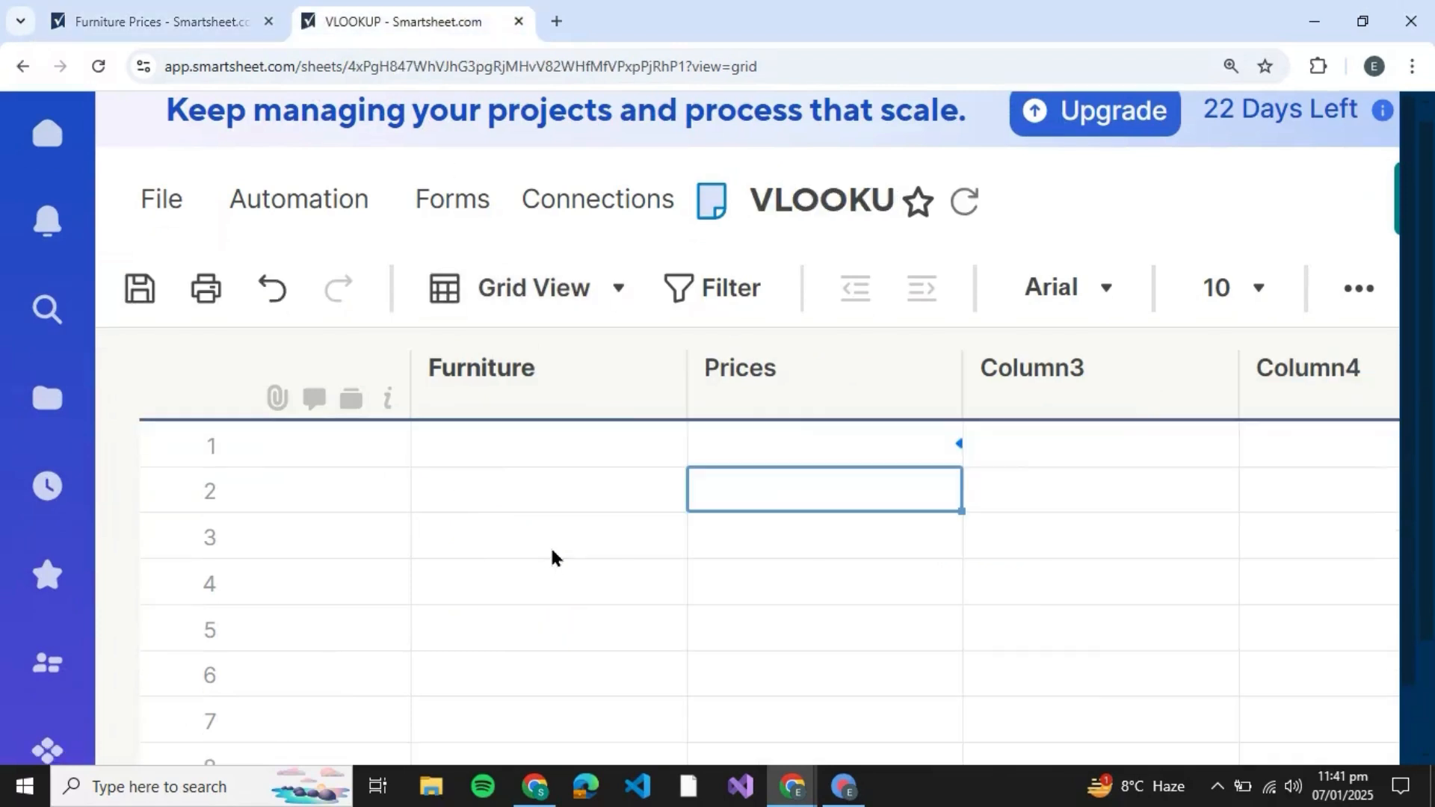
pyautogui.click(503, 443)
pyautogui.click(502, 442)
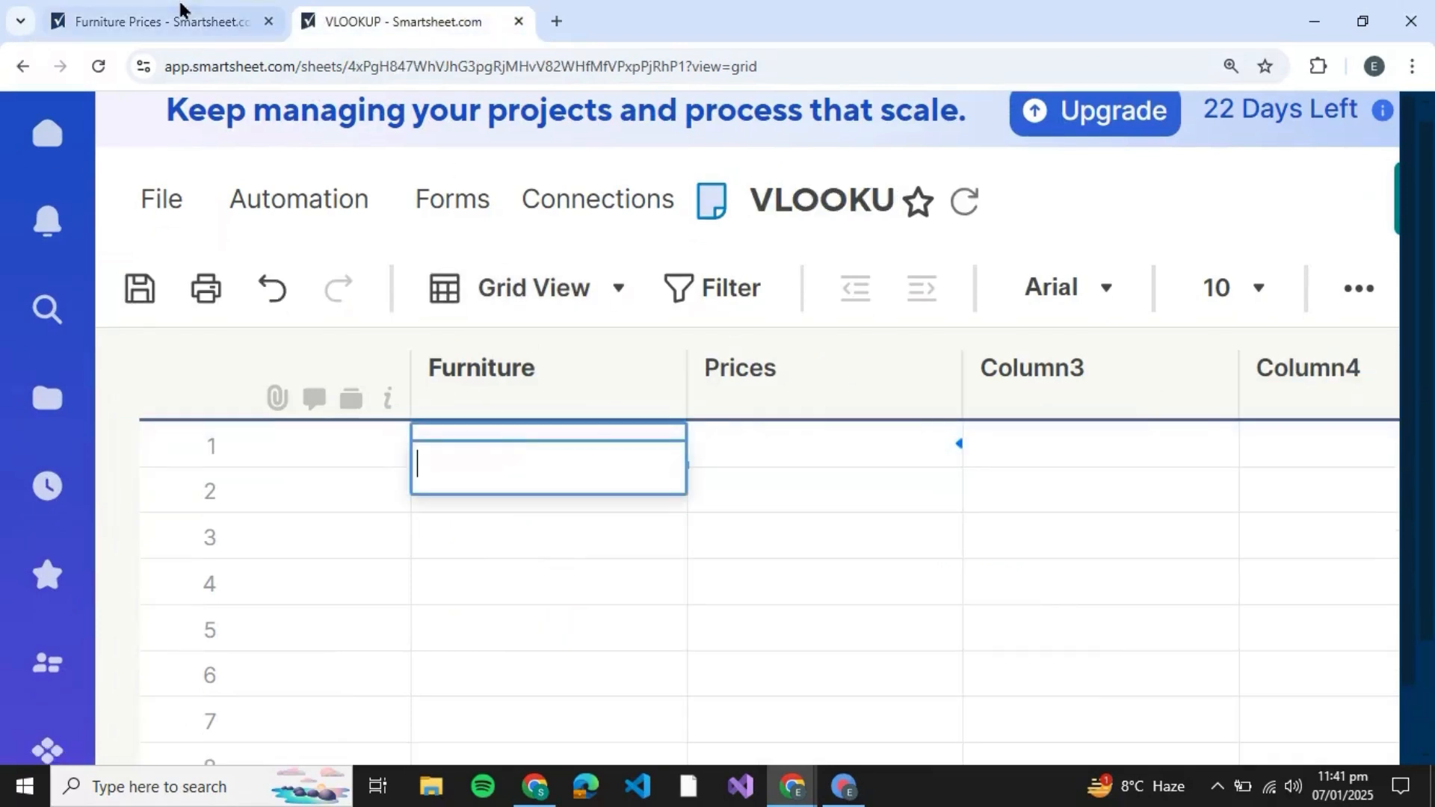
pyautogui.click(187, 15)
pyautogui.click(396, 22)
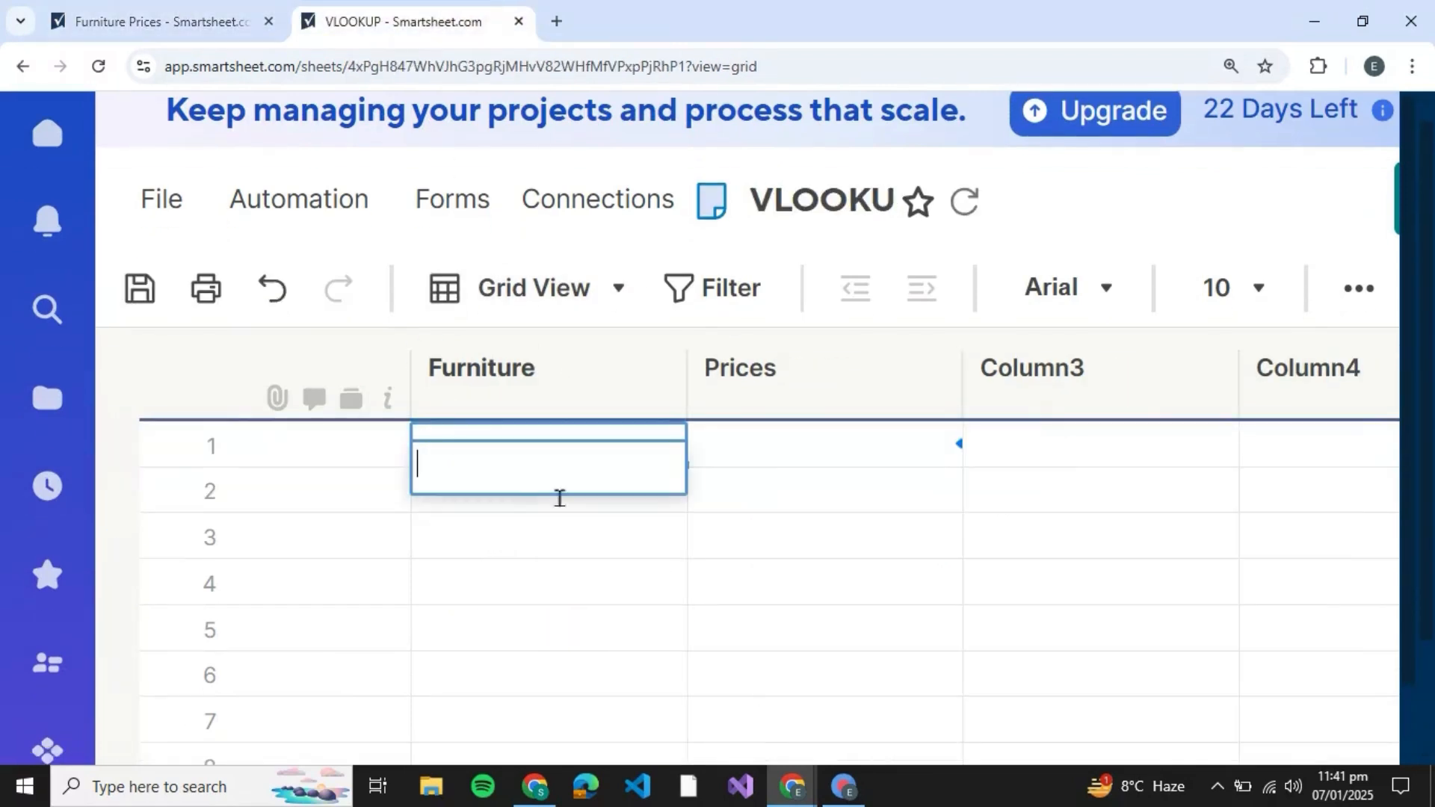
pyautogui.write('Farm Dining Table')
pyautogui.press('Return')
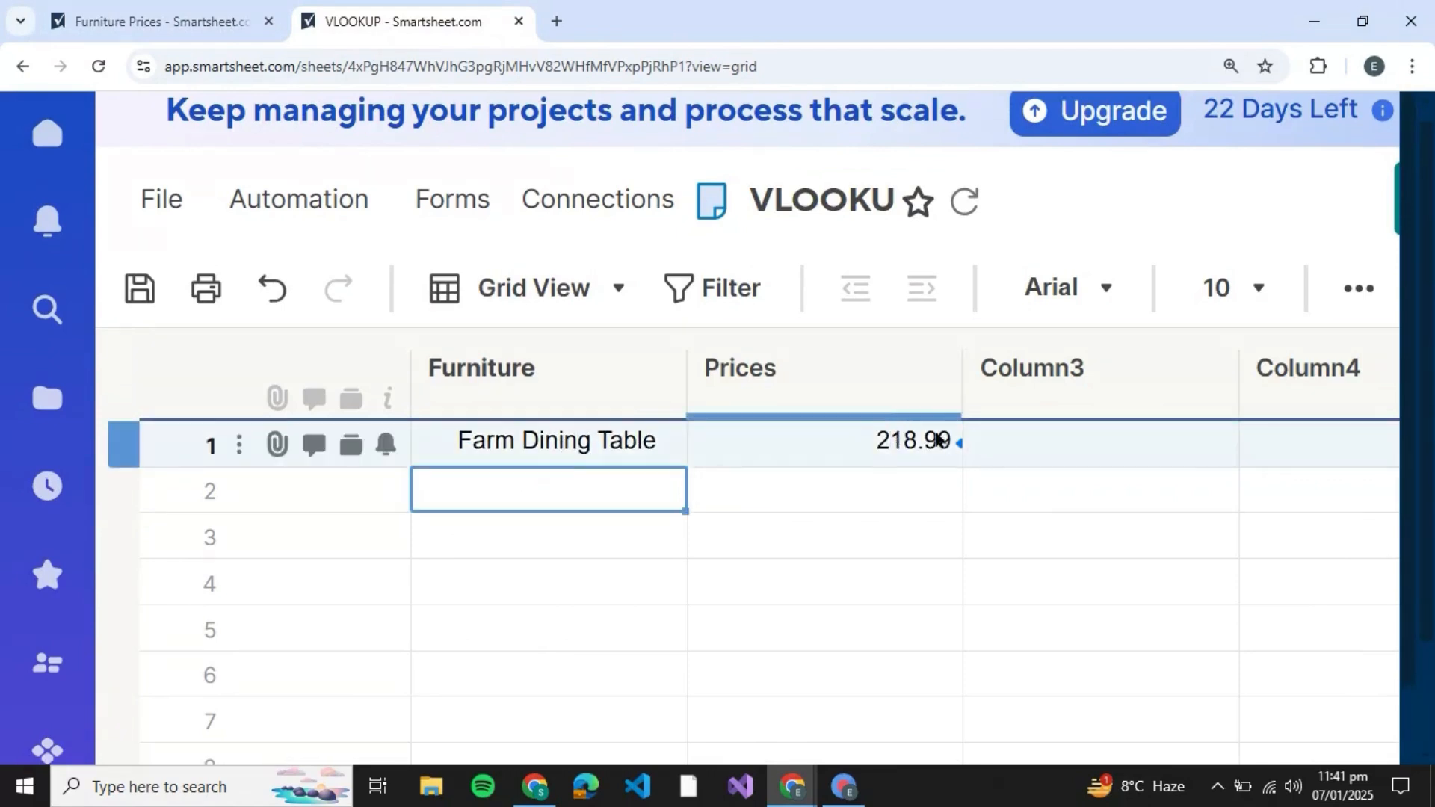
# - Copy "Round Coffee Table" from the Furniture Prices sheet into row 2 of the VLOOKUP sheet's Furniture column
pyautogui.click(160, 21)
pyautogui.click(547, 612)
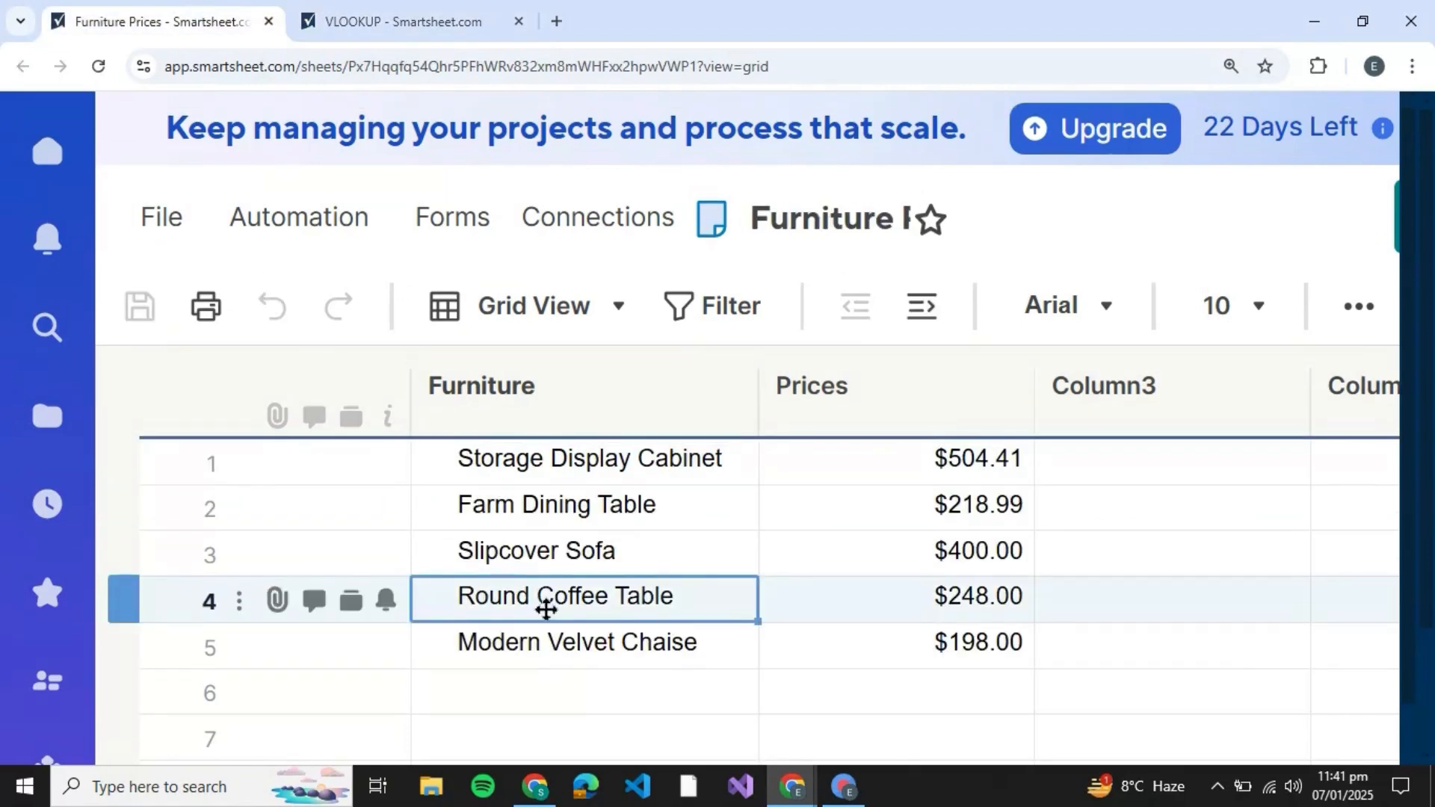
pyautogui.hotkey('ctrl', 'c')
pyautogui.click(497, 15)
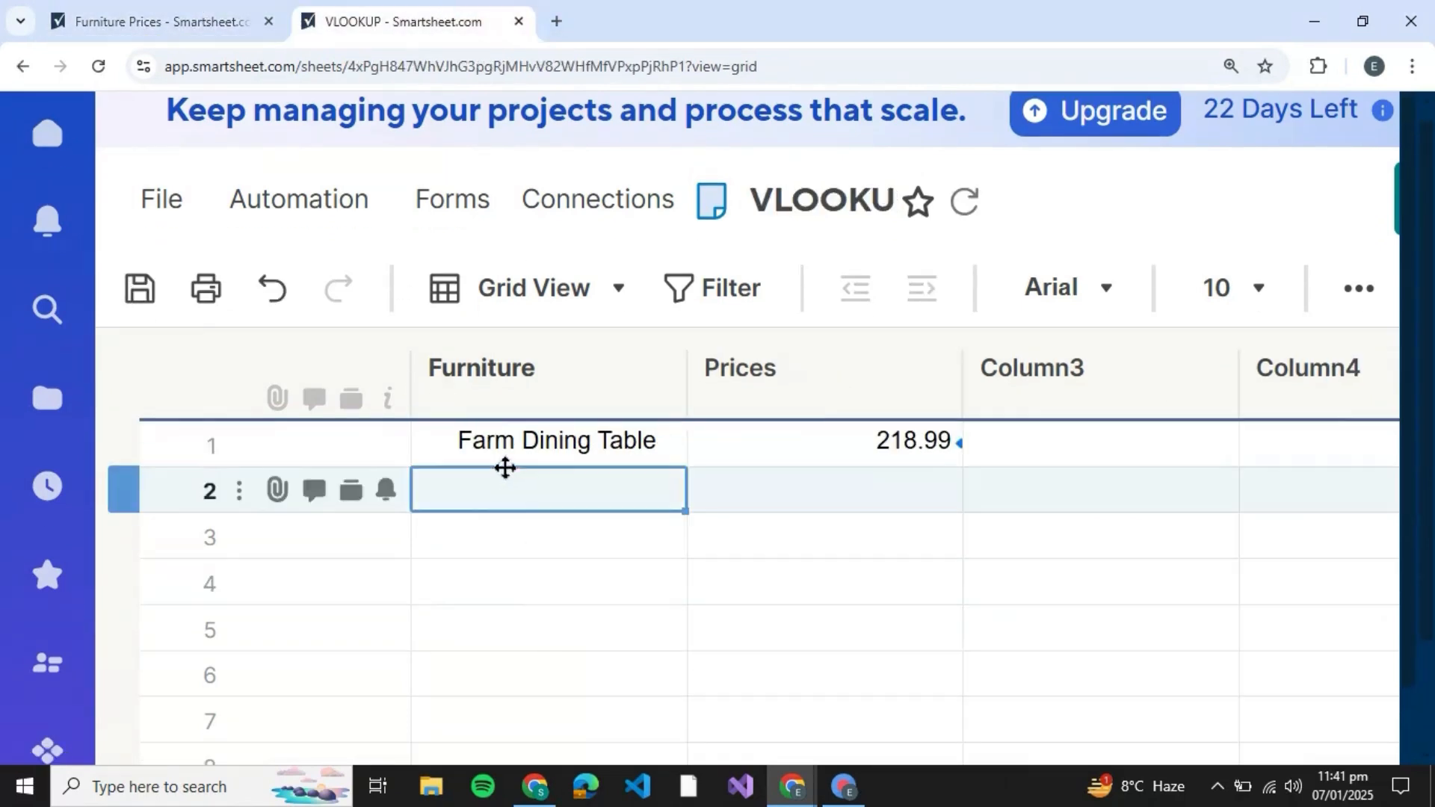
pyautogui.hotkey('ctrl', 'v')
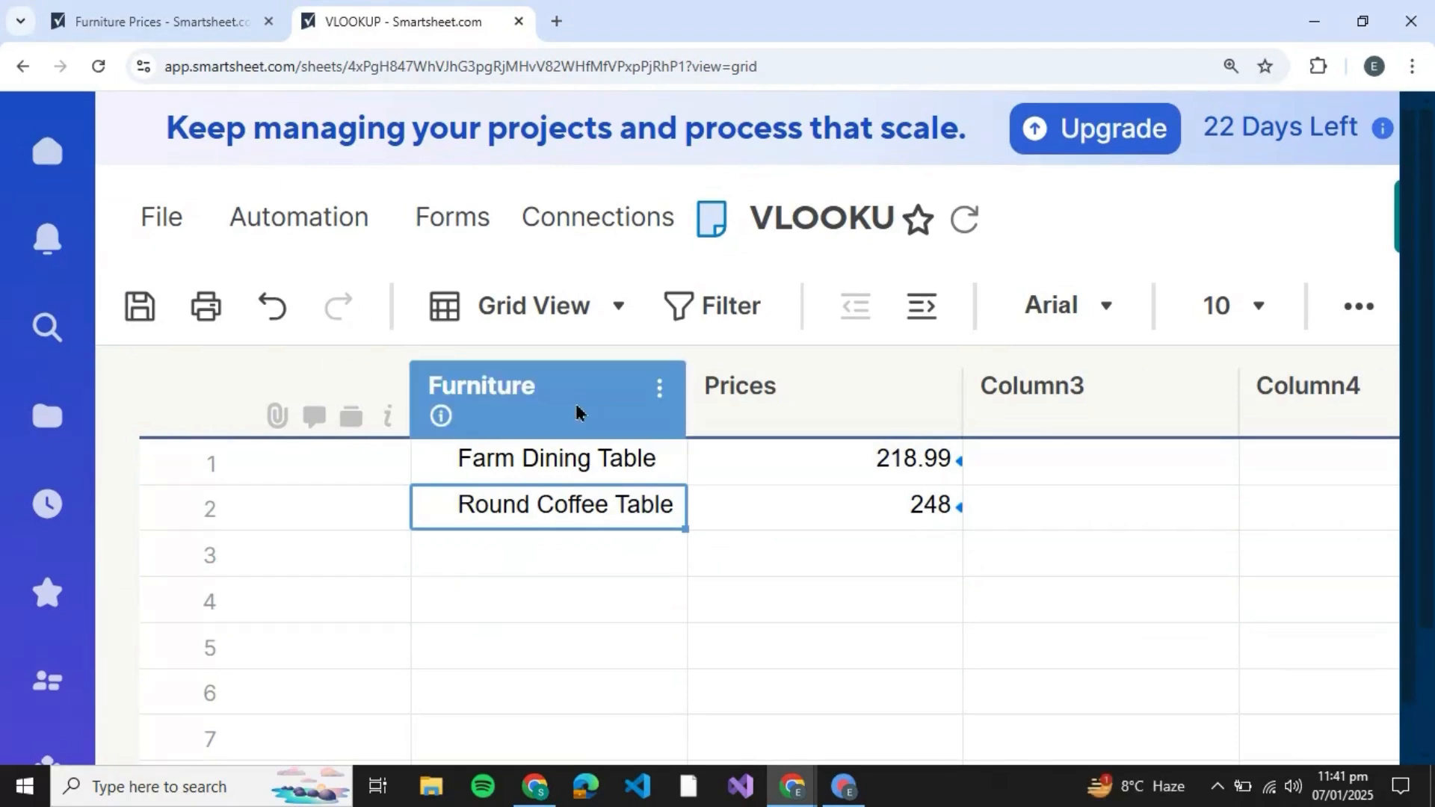
# - Copy "Modern Velvet Chaise" from the Furniture Prices sheet into row 3 of the VLOOKUP sheet's Furniture column
pyautogui.click(542, 550)
pyautogui.click(215, 9)
pyautogui.click(551, 646)
pyautogui.hotkey('ctrl', 'c')
pyautogui.click(379, 15)
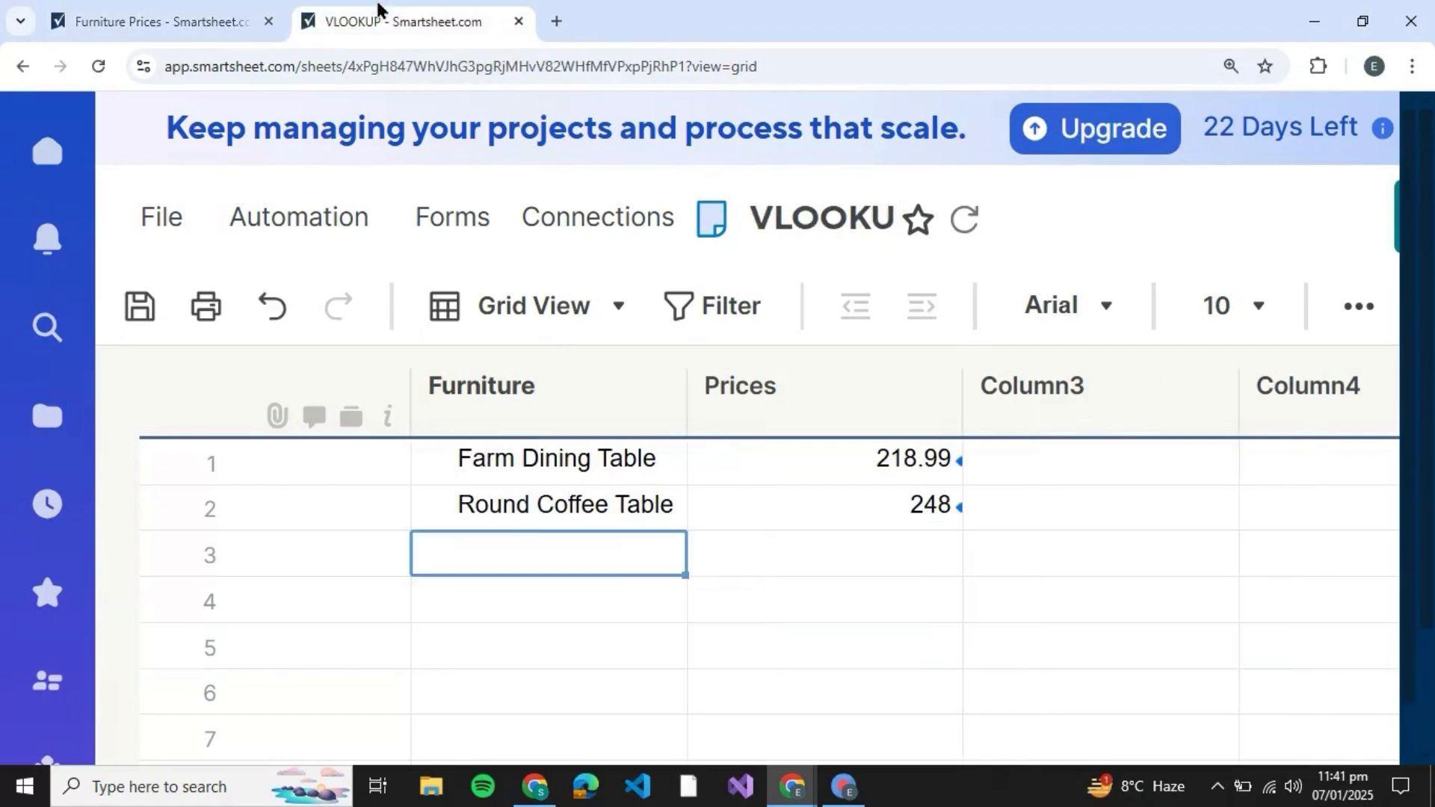
pyautogui.hotkey('ctrl', 'v')
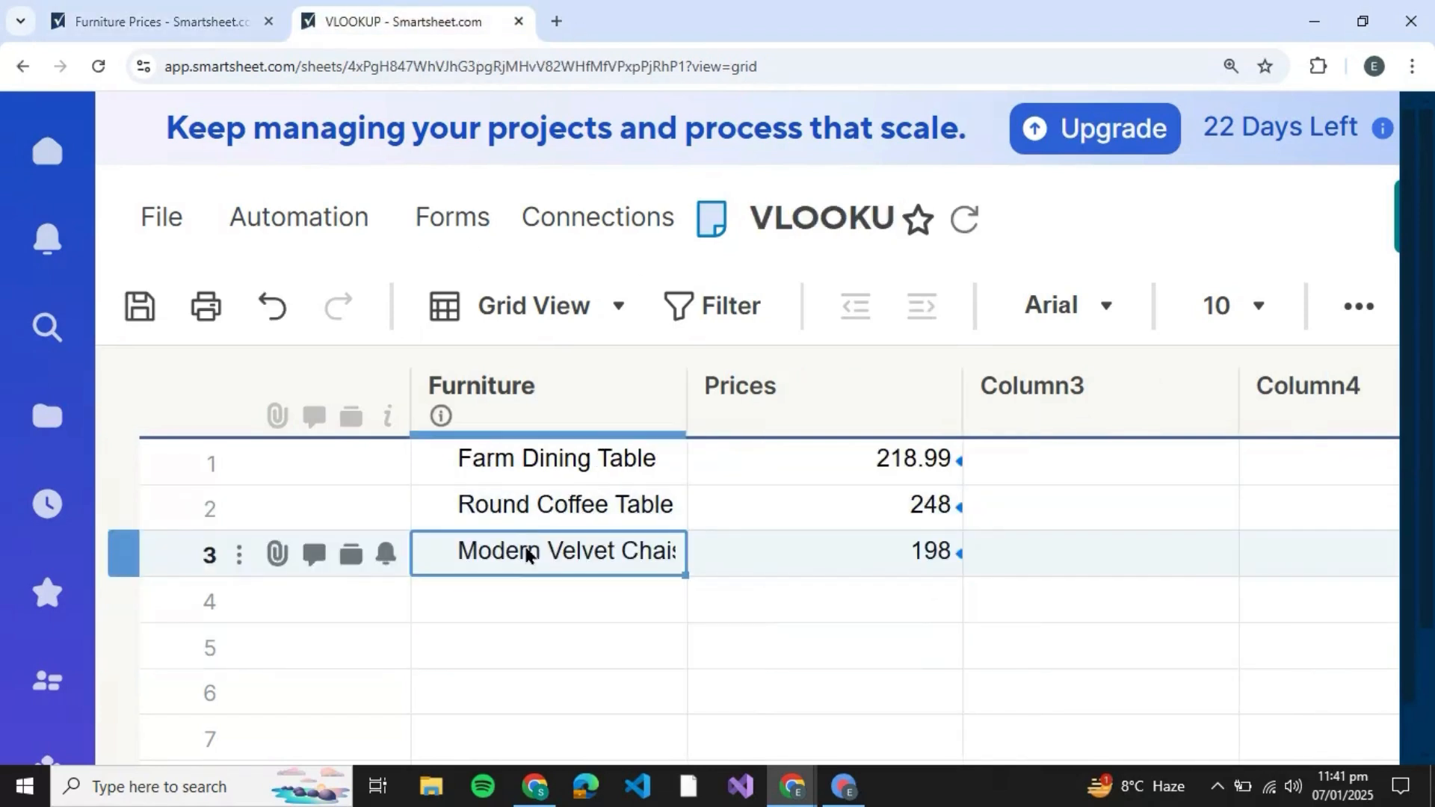